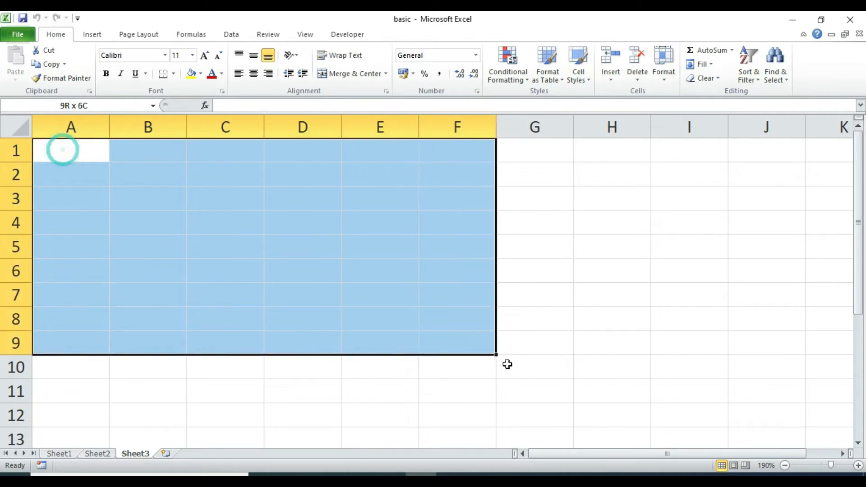
Step: Rename the Sheet3 worksheet as "Salary Sheet"
right_click(136, 454)
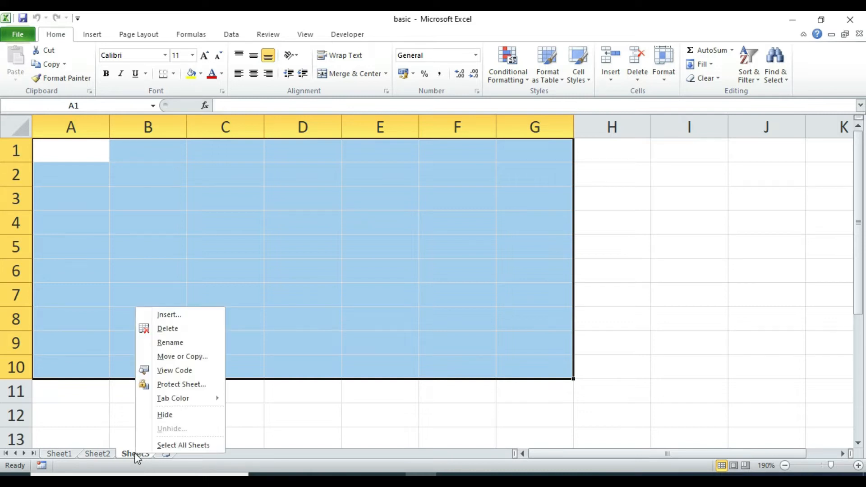
left_click(171, 343)
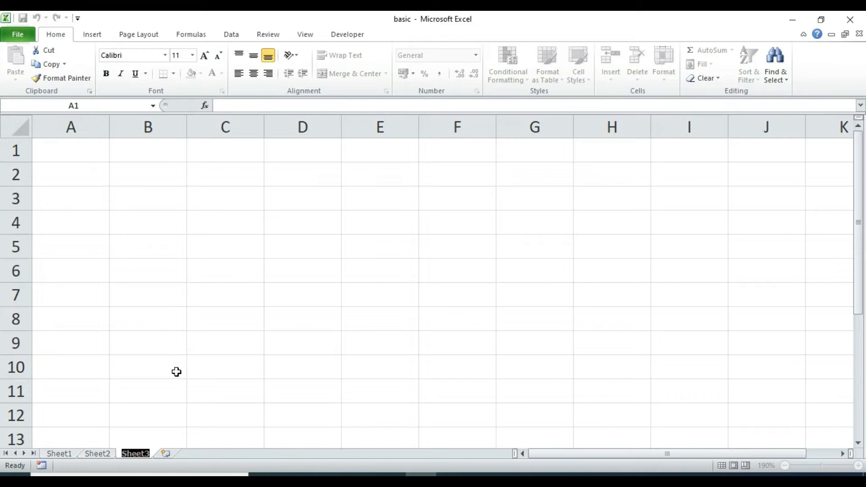
type("Salary Shee")
left_click(176, 371)
left_click(218, 415)
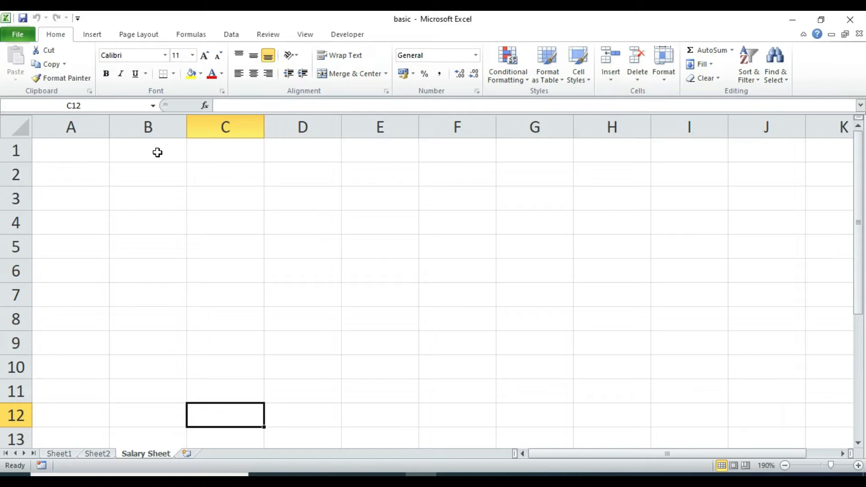
Step: Enter the headers "Emp. ID" in A1 and "Emp. Name" in B1, and fit column B to its header
left_click(112, 204)
left_click(73, 155)
type("Emp ID")
key("Tab")
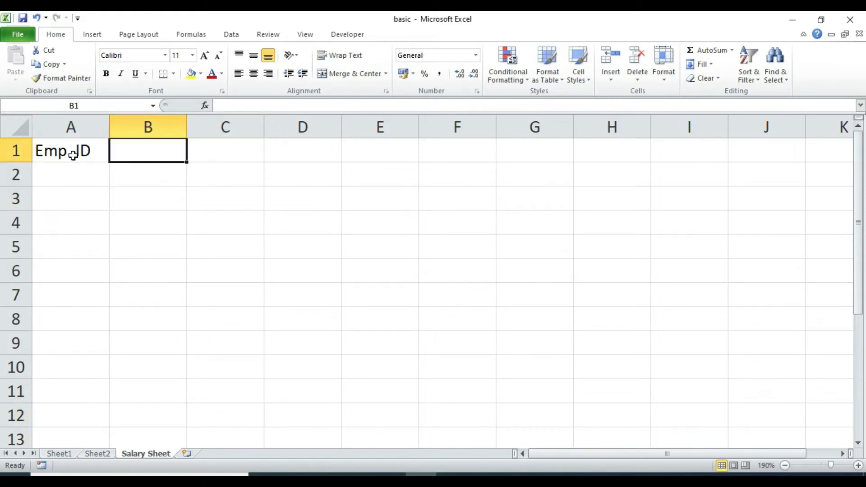
type("Emp. Nmae")
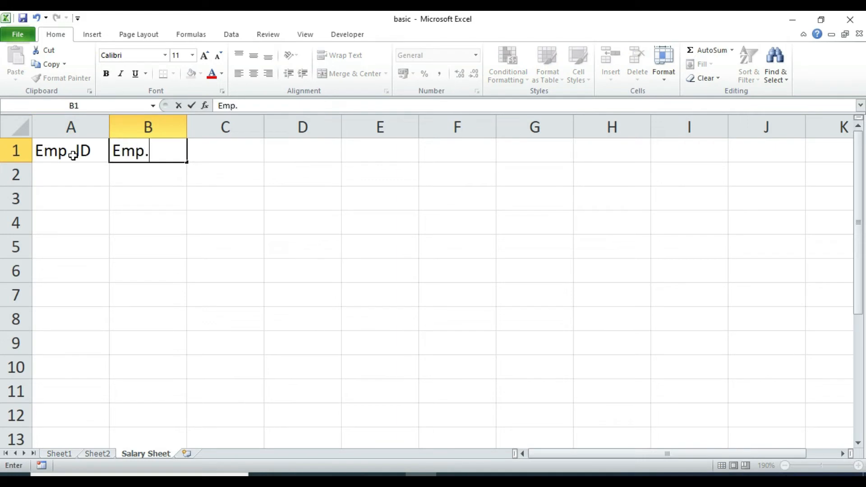
key("BackSpace")
key("BackSpace")
key("BackSpace")
type("ame")
left_click(214, 195)
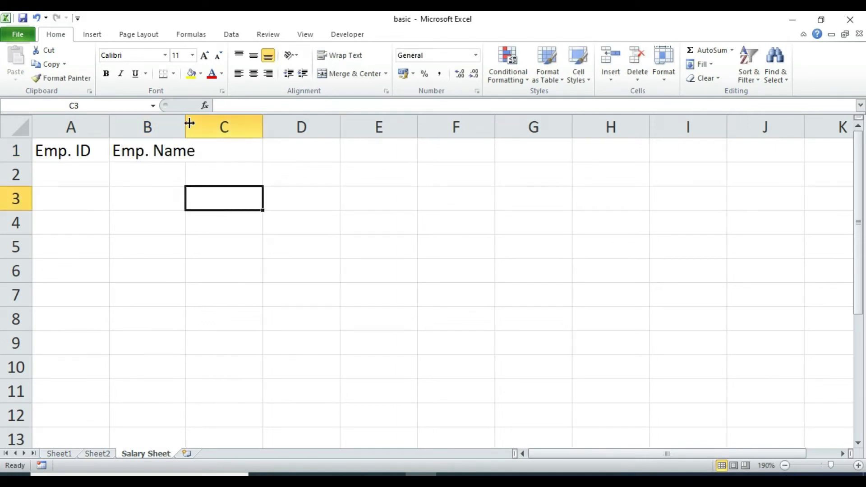
double_click(187, 123)
left_click(316, 241)
Step: Enter the header "Designation" in C1 and fit column C to its width
left_click(222, 187)
left_click(220, 141)
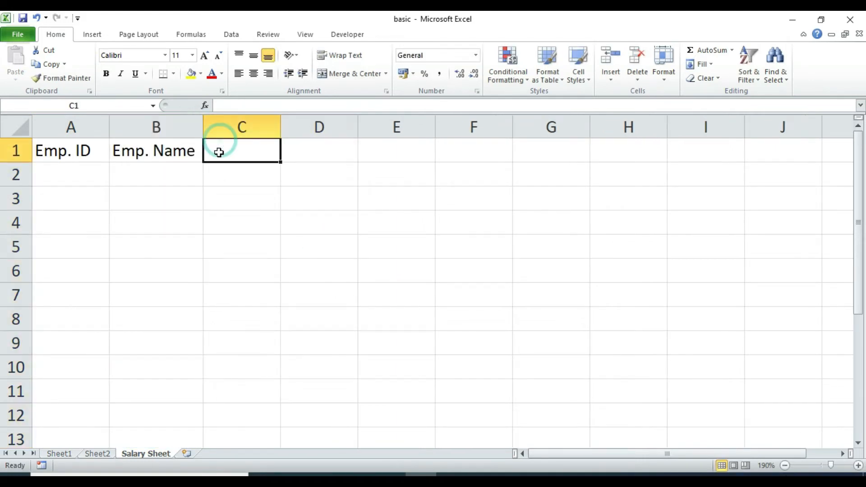
type("Designation")
double_click(281, 126)
left_click(342, 149)
left_click(342, 195)
Step: Enter the headers "Basic Salary", "DA" and "TA" in cells D1 to F1
left_click(327, 150)
left_click(327, 151)
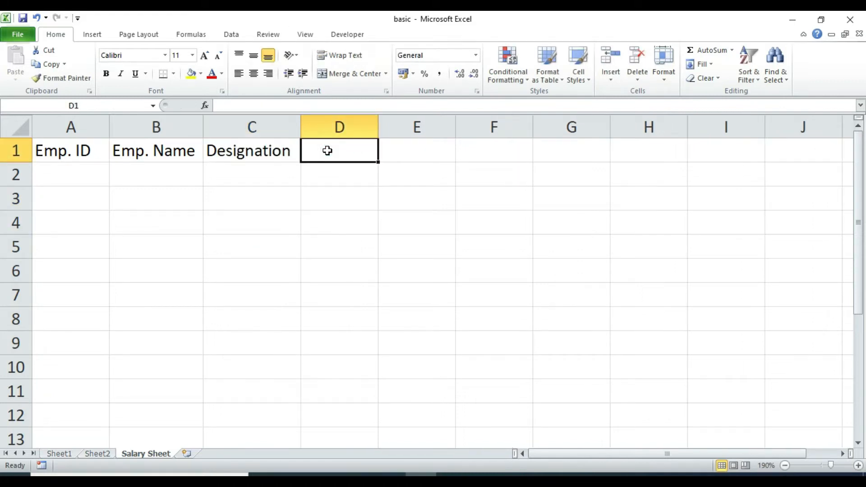
type("Basic Salary")
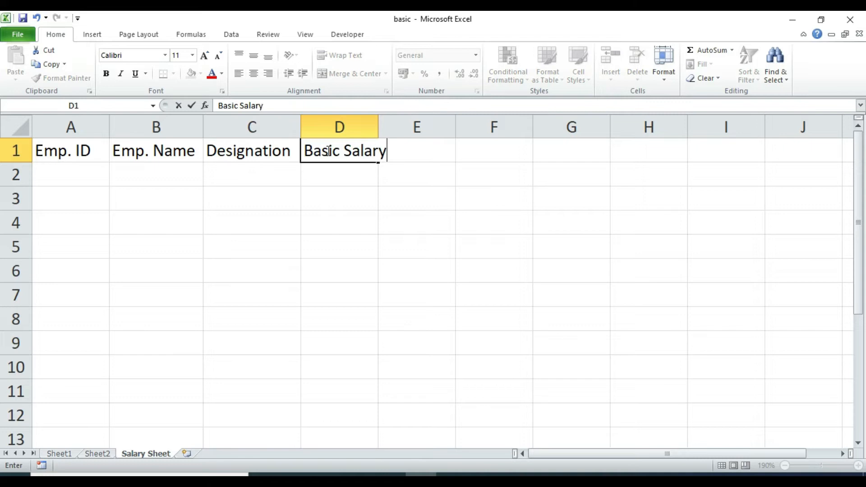
key("Tab")
type("DA")
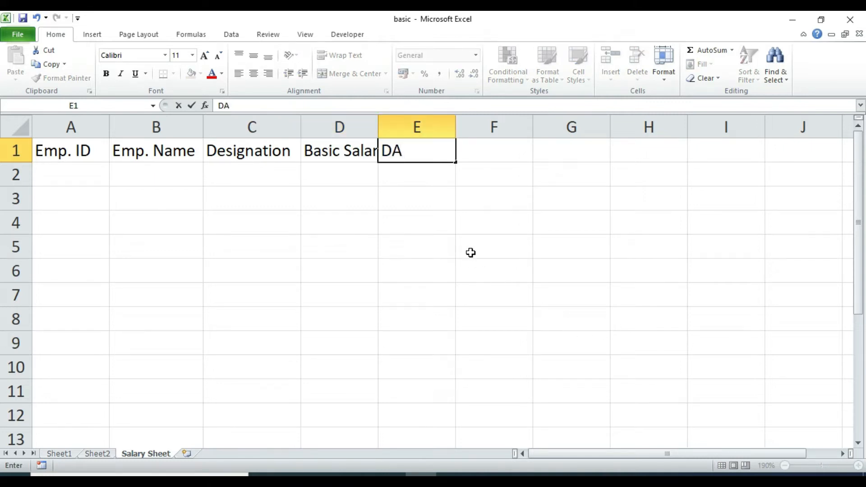
left_click(423, 202)
left_click(479, 159)
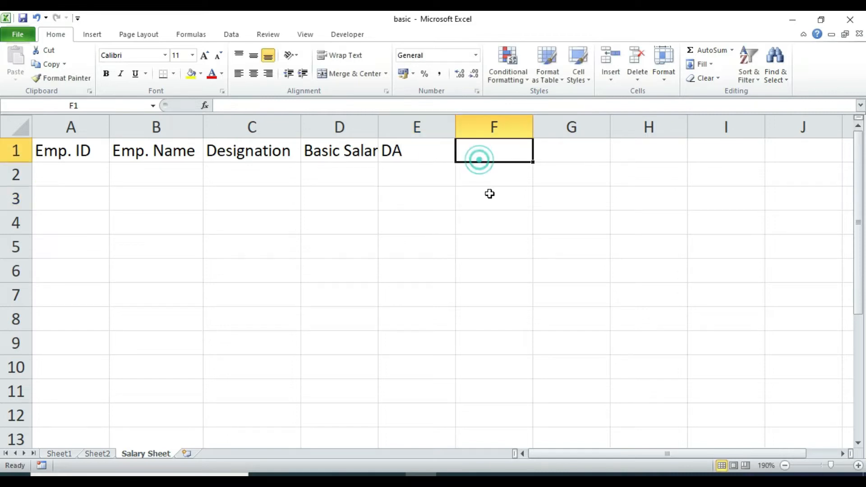
type("TA")
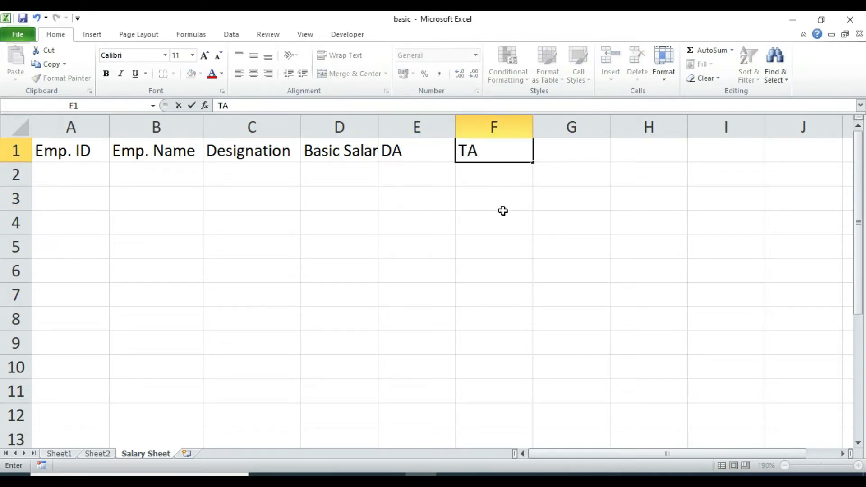
Step: Enter the headers "HRA" in G1 and "Gross Salary" in H1, and fit column H to its header
left_click(545, 160)
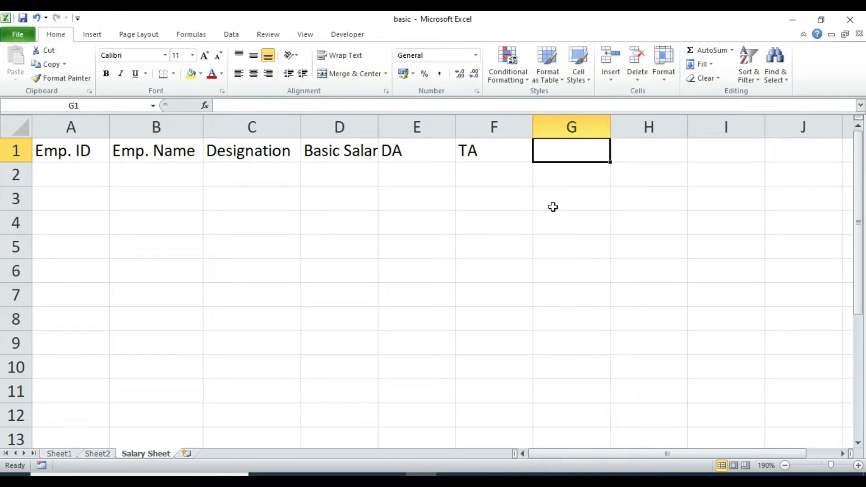
type("HRA")
key("Tab")
type("Gross")
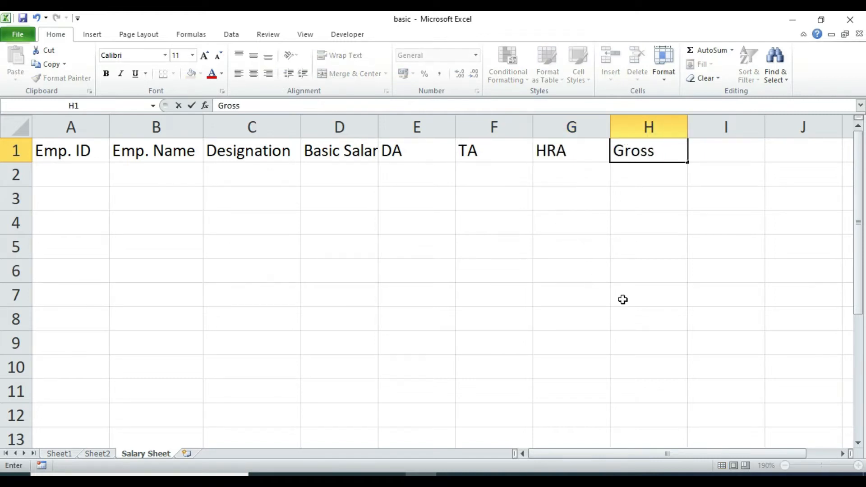
type(" Salary")
left_click(655, 214)
double_click(688, 129)
Step: Enter the header "PF" in cell I1
left_click(717, 156)
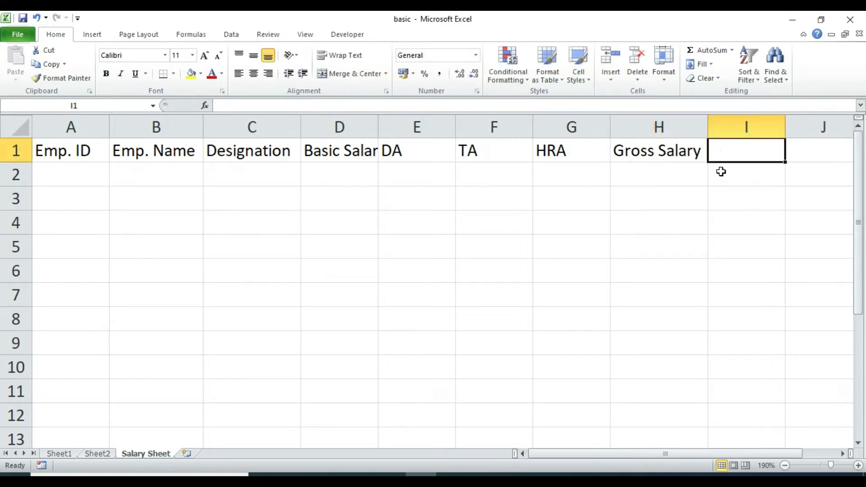
left_click(728, 147)
type("O")
key("BackSpace")
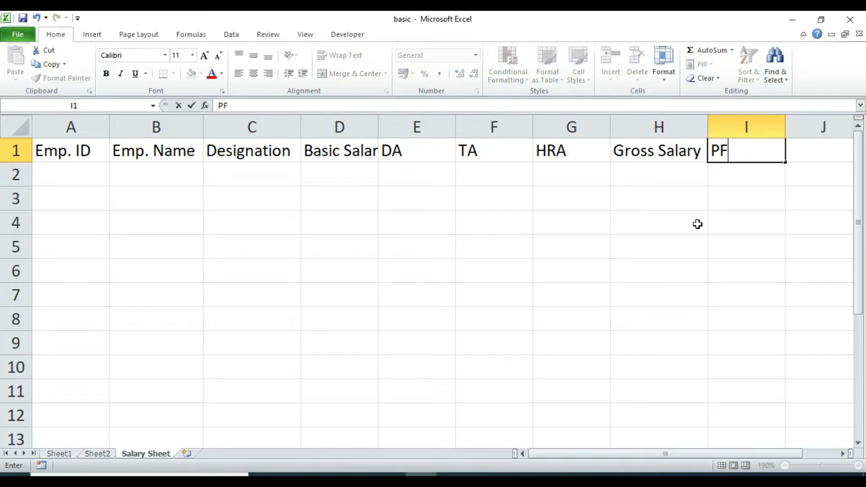
left_click(741, 198)
left_click(774, 154)
Step: Enter the headers "TAX" in J1 and "Net Salary" in K1
left_click(800, 156)
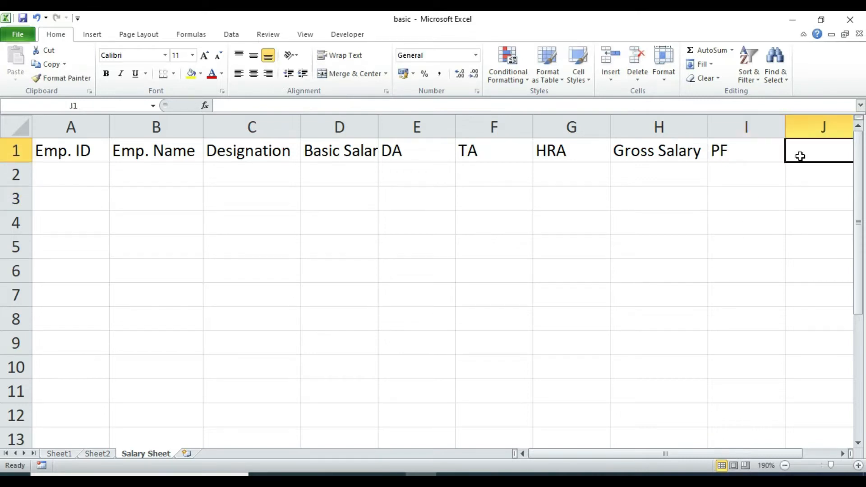
scroll(638, 235, "down", 2)
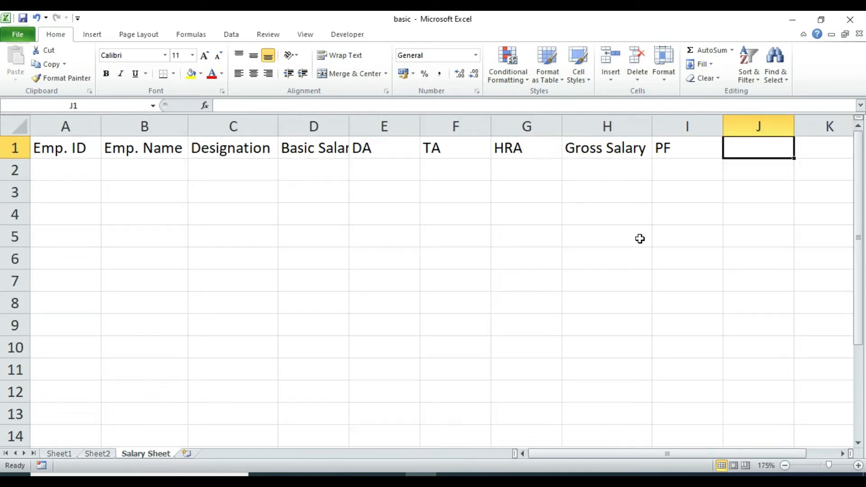
left_click(633, 185)
left_click(619, 125)
left_click(629, 143)
left_click(679, 142)
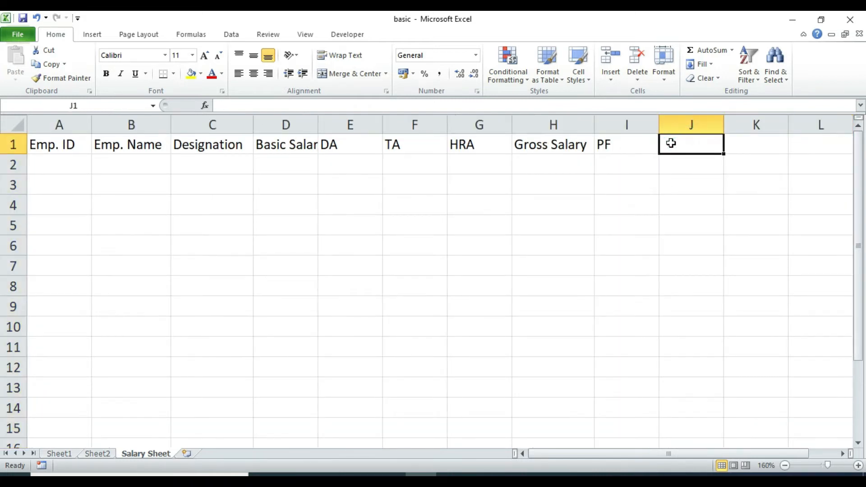
type("TAX")
left_click(771, 145)
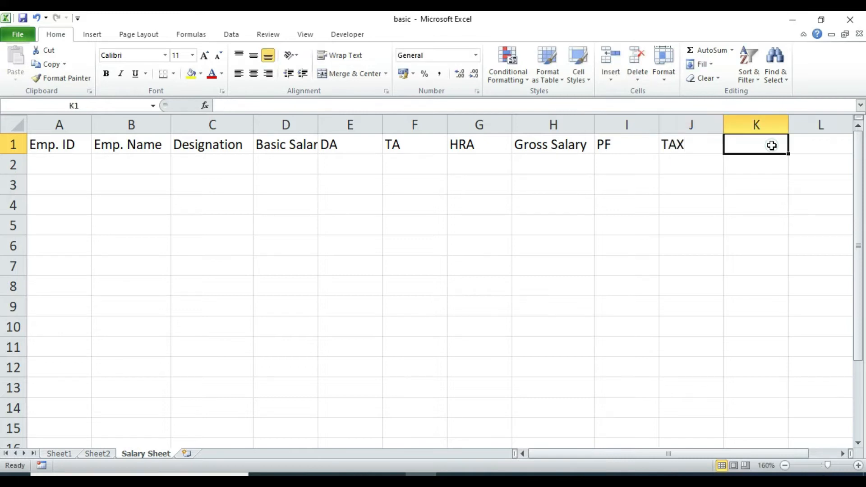
type("Net Salary")
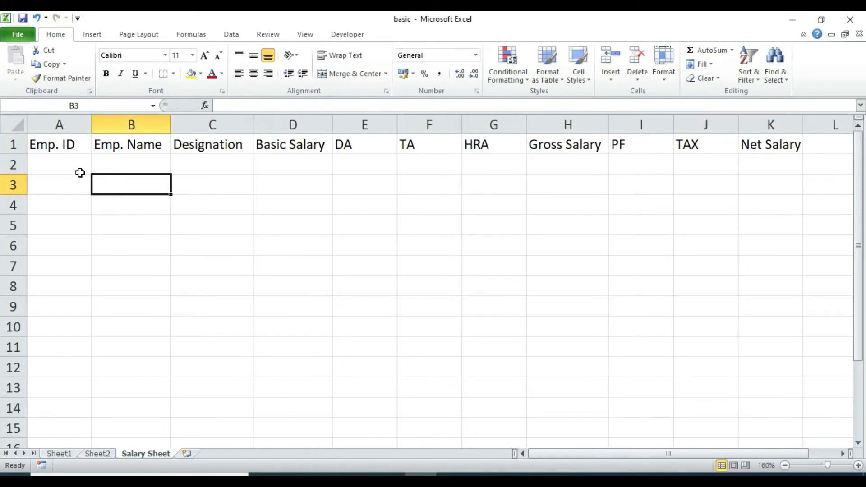
Step: Fill the header row A1:K1 with light grey and apply borders around all its cells
left_click_drag(63, 144, 664, 154)
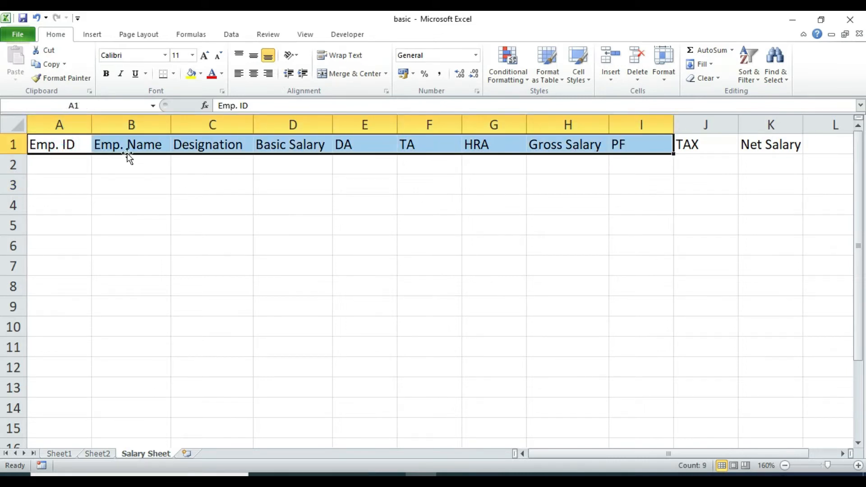
left_click_drag(51, 147, 774, 129)
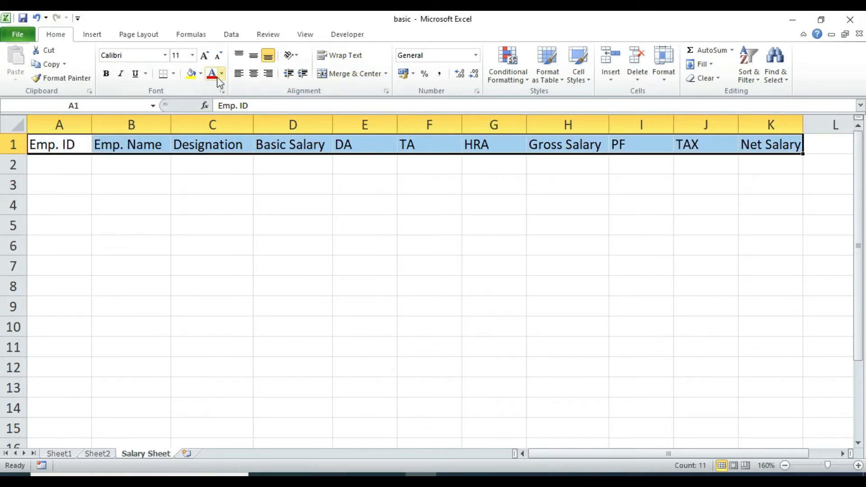
left_click(201, 75)
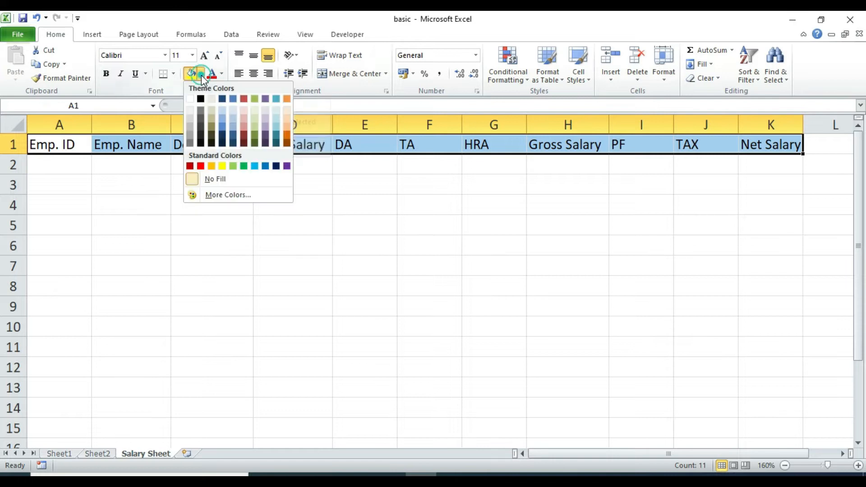
left_click(189, 117)
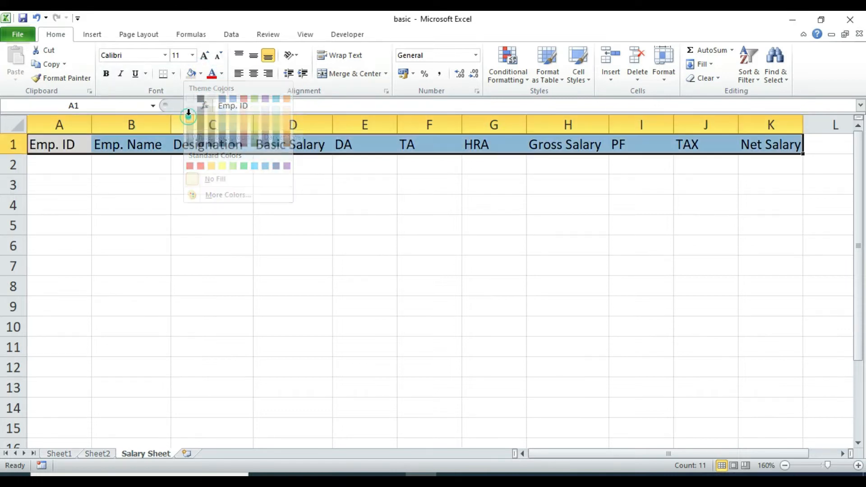
left_click(171, 75)
left_click(194, 175)
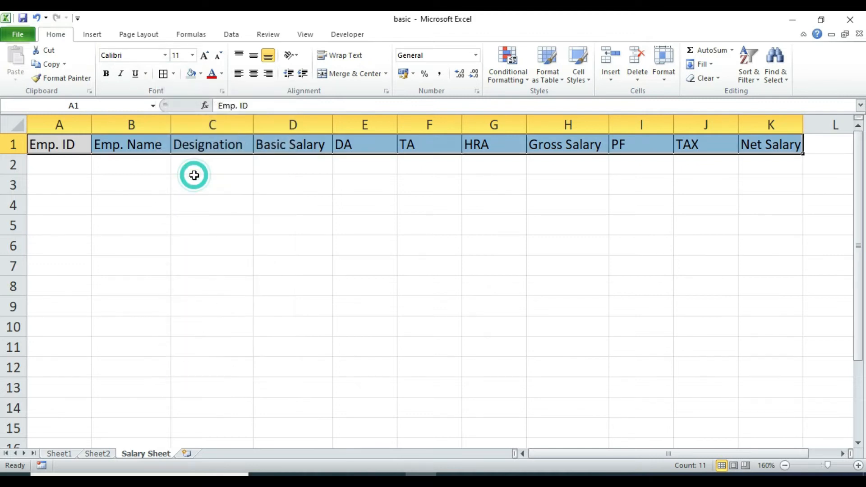
Step: Make the header row A1:K1 bold and fit column K to its header
left_click(106, 73)
left_click(363, 225)
double_click(802, 127)
left_click(234, 228)
Step: Enter 100 as the first Emp. ID in A2 and fill it down to A7 as a consecutive series
left_click(86, 167)
type("10")
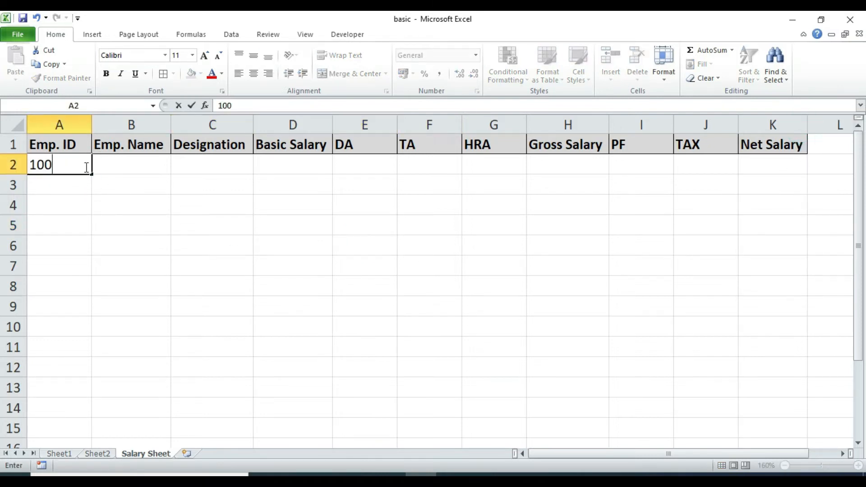
type("0")
left_click(67, 165)
left_click_drag(91, 174, 90, 270)
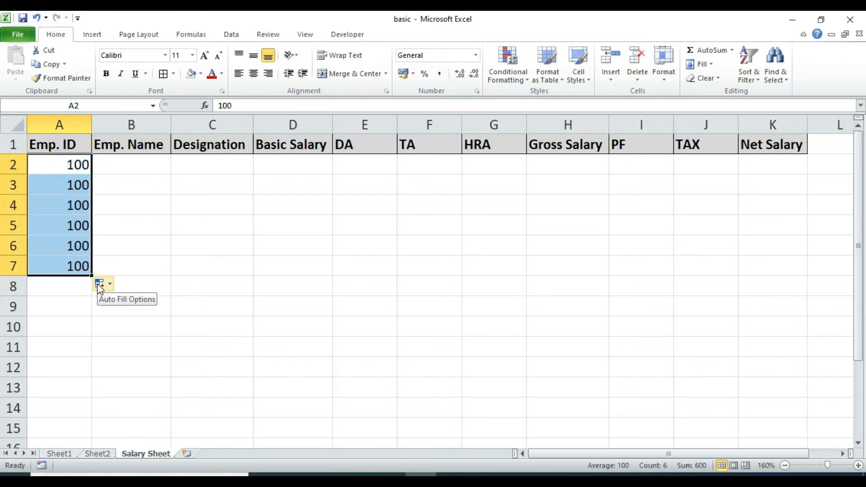
left_click(99, 284)
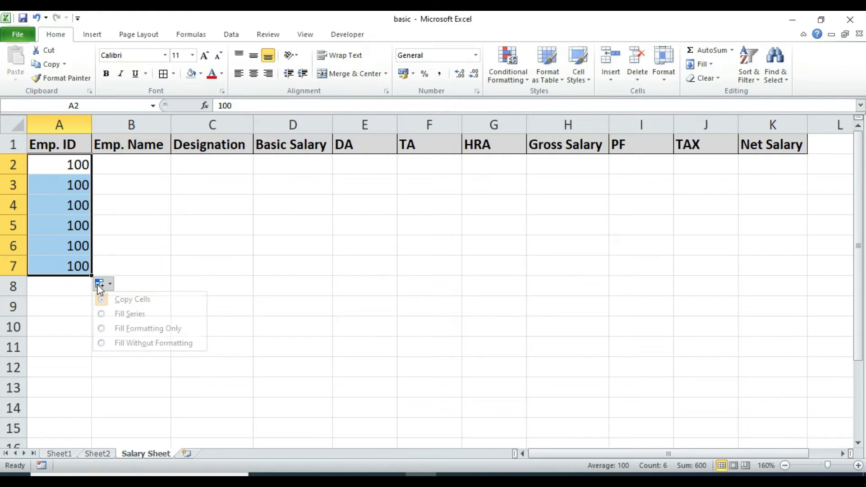
left_click(114, 315)
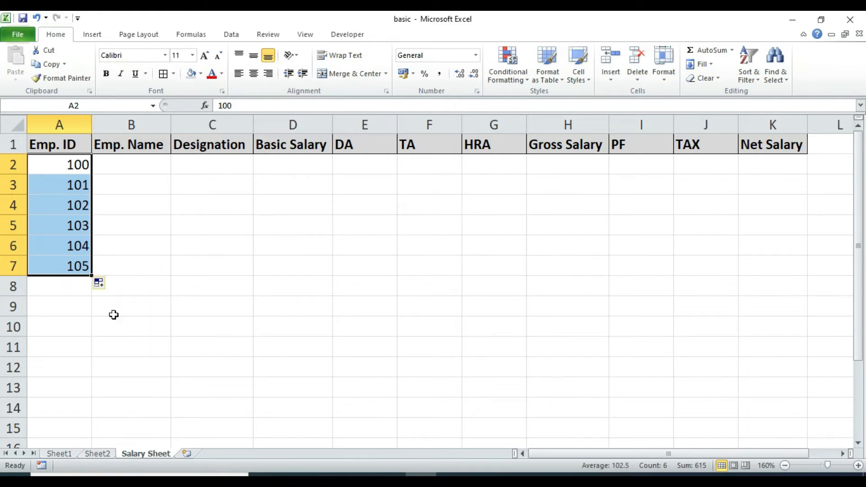
Step: Centre the Emp. ID values in cells A2 to A7 horizontally
left_click(116, 200)
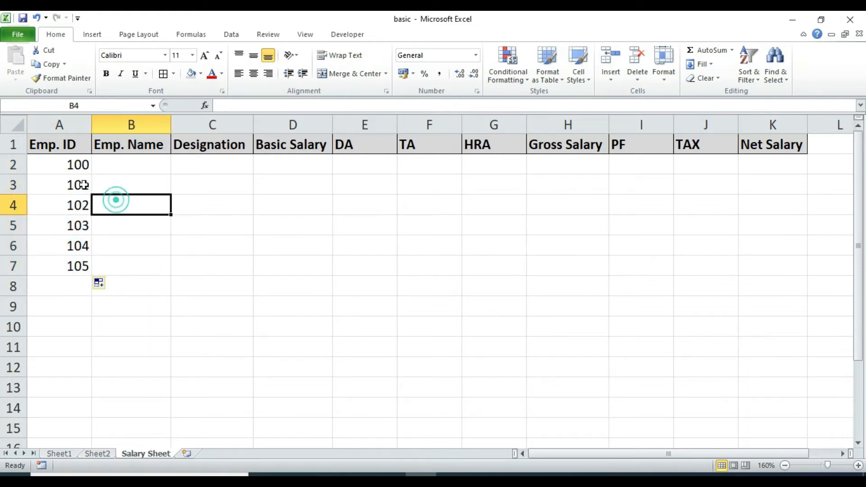
double_click(72, 167)
left_click(58, 263)
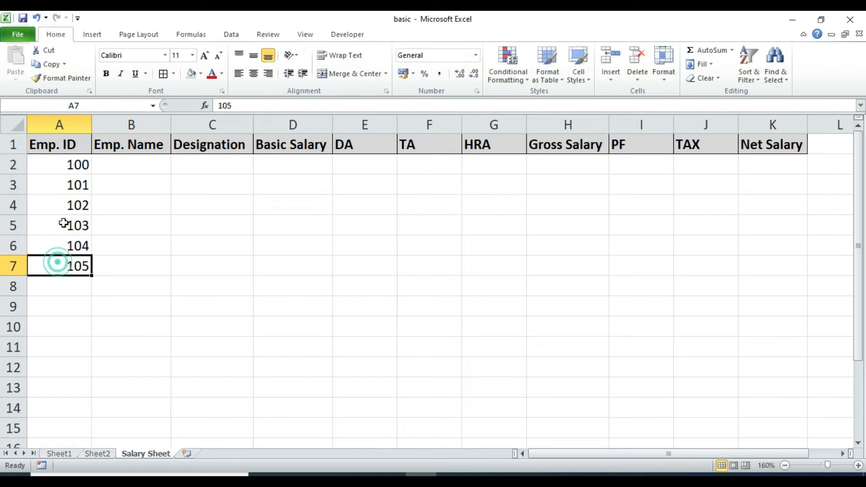
left_click_drag(64, 164, 71, 280)
left_click(145, 203)
left_click(70, 164)
left_click_drag(70, 164, 60, 269)
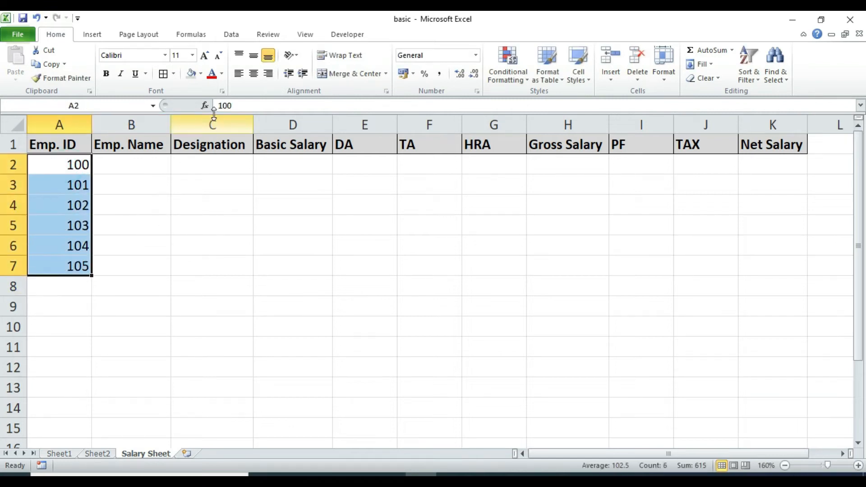
left_click(253, 73)
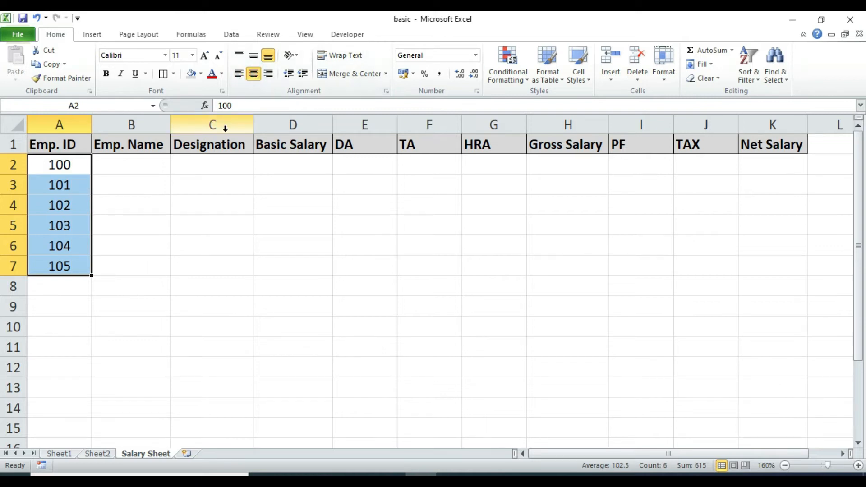
left_click(158, 222)
left_click(137, 165)
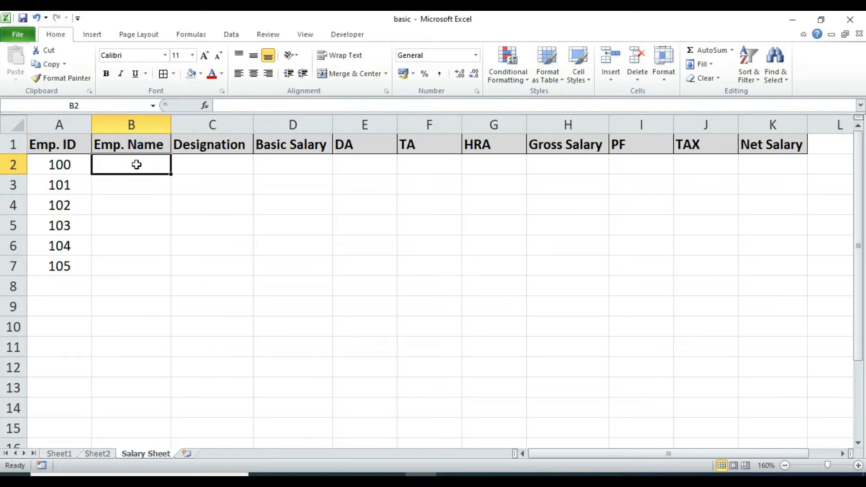
Step: Copy the names in A2:A7 of Sheet1 into the Emp. Name column of the Salary Sheet, starting at B2
left_click(65, 454)
left_click(93, 336)
left_click_drag(52, 170, 53, 276)
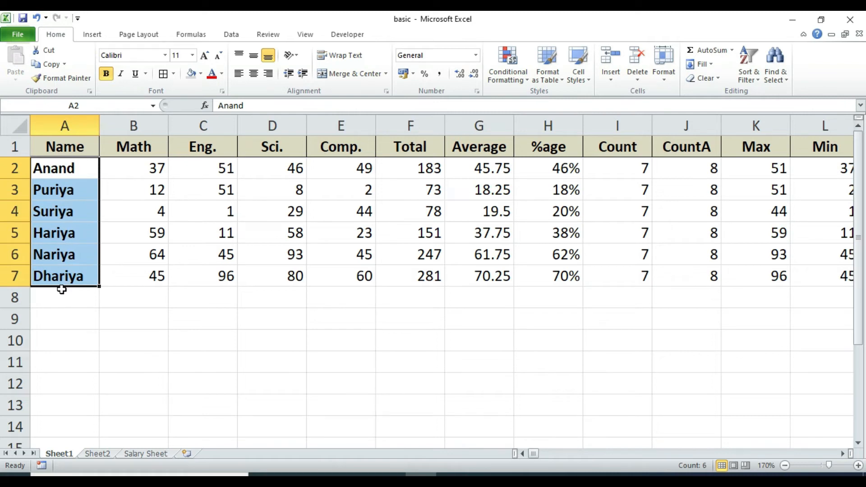
key("ctrl+c")
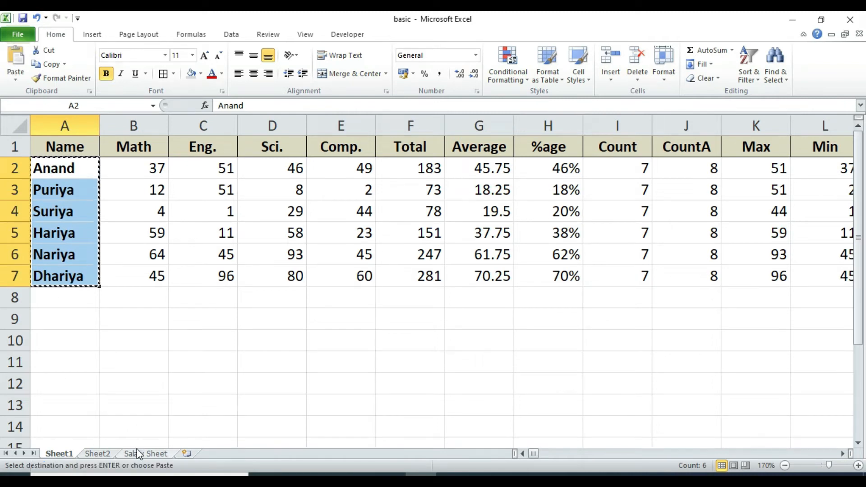
left_click(138, 453)
key("ctrl+v")
left_click(229, 223)
left_click_drag(147, 166, 141, 265)
left_click(216, 200)
left_click_drag(141, 167, 137, 267)
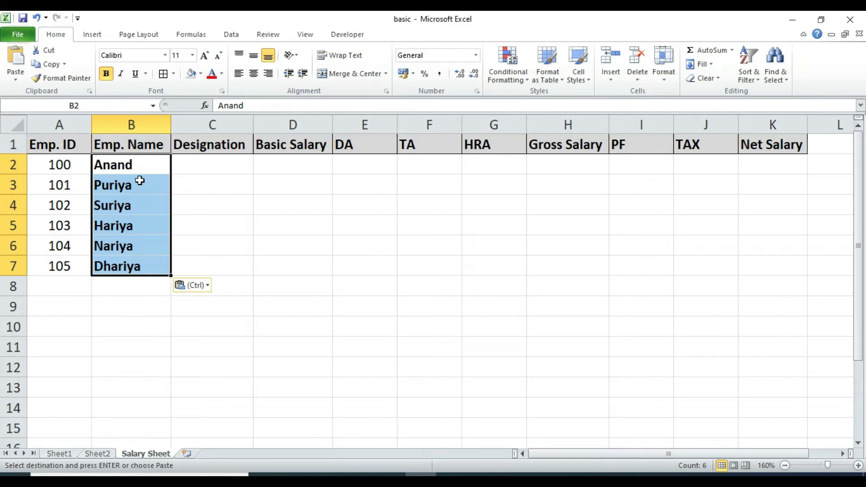
left_click(201, 182)
left_click_drag(127, 167, 132, 258)
left_click_drag(118, 168, 119, 267)
key("Right")
left_click(273, 223)
Step: Enter the designations A/c, Audit, Mang., BC. Office, Mark. and Sales in cells C2 to C7
left_click(221, 170)
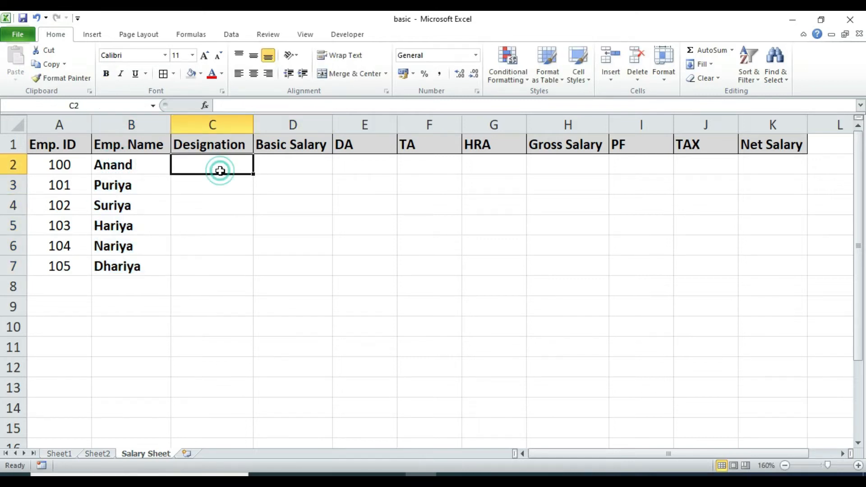
type("A/c")
key("Return")
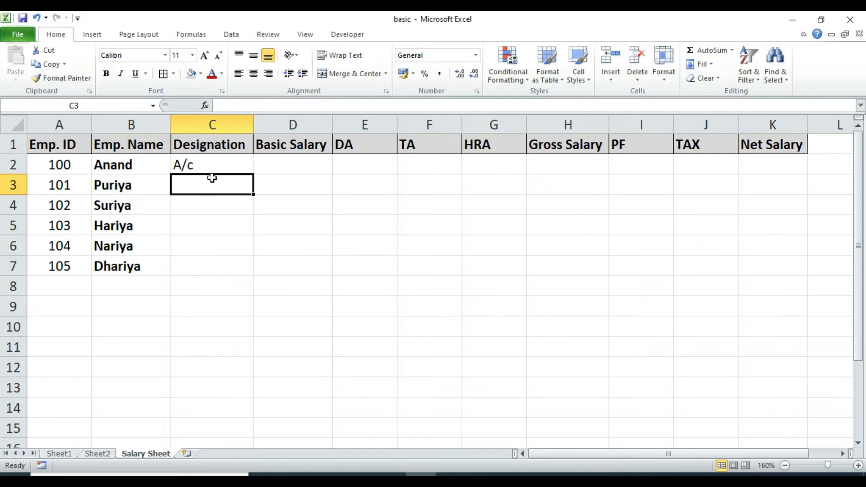
type("Audit")
key("Return")
type("Mang.")
key("Return")
type("B")
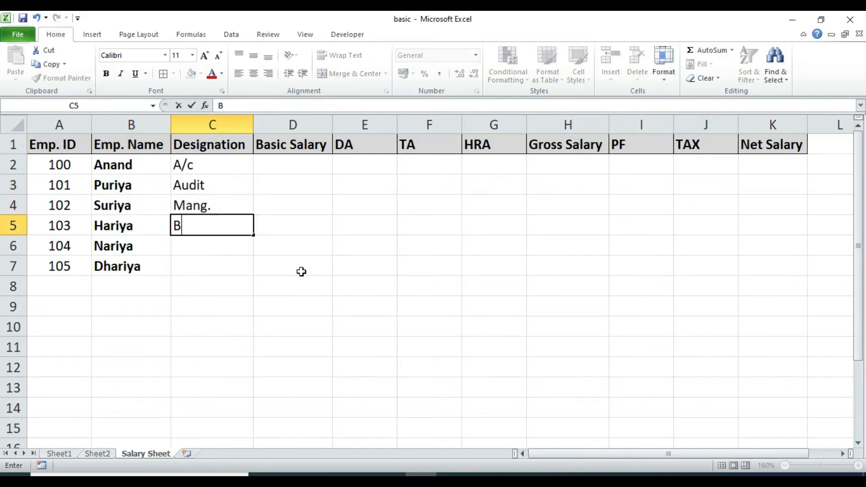
type("C. Office")
key("Return")
type("Mark.")
key("Return")
type("Sales")
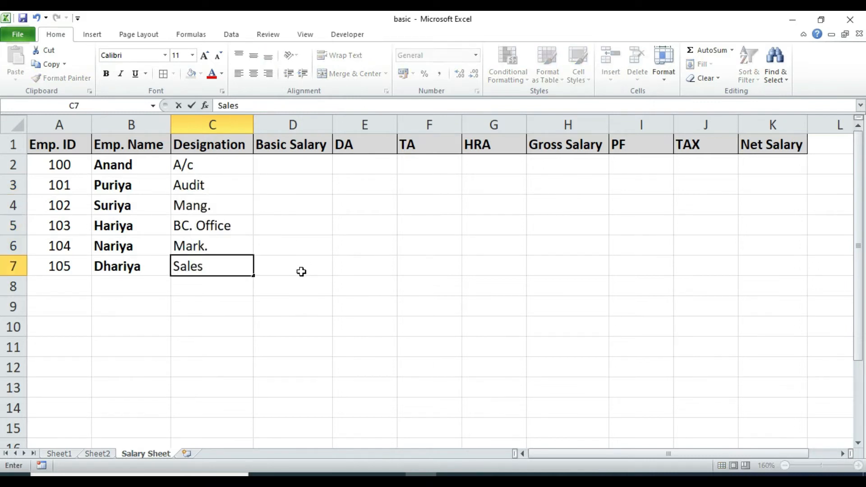
left_click(311, 271)
Step: Narrow the Designation column slightly so it fits its header more closely
left_click_drag(229, 168, 203, 267)
left_click(316, 227)
left_click_drag(312, 168, 298, 265)
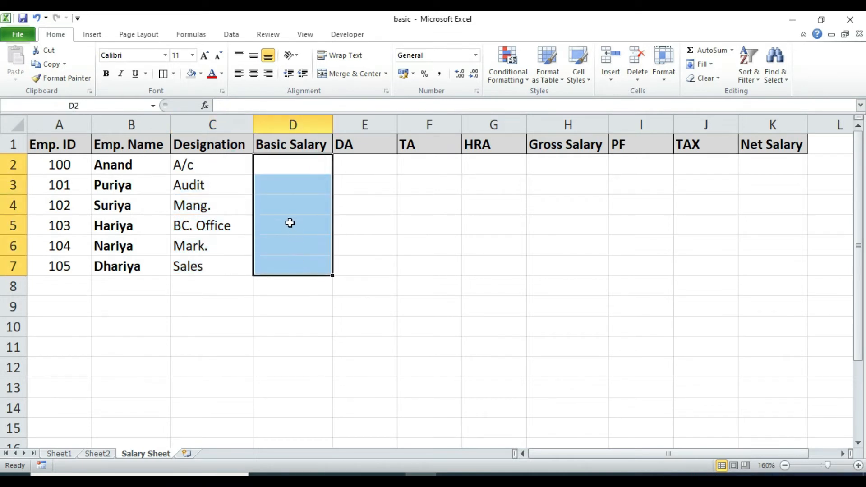
left_click_drag(253, 122, 251, 122)
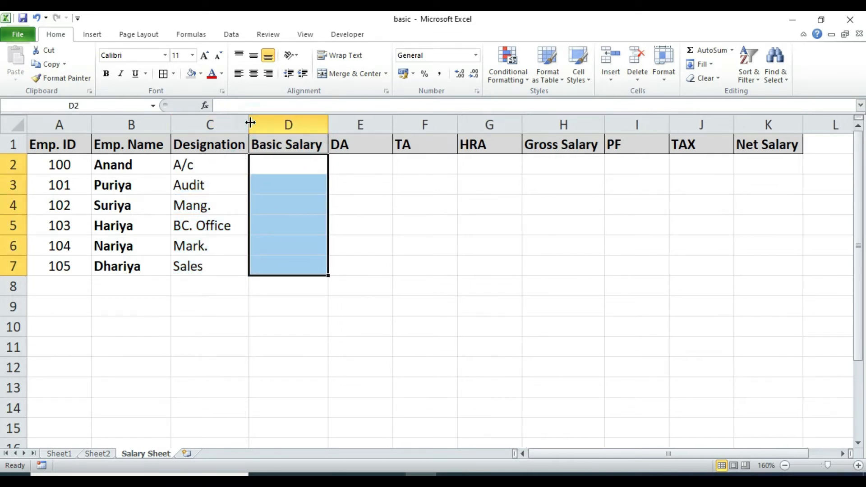
left_click(363, 200)
left_click(299, 170)
left_click(339, 170)
left_click(304, 169)
left_click(355, 172)
Step: Enter the basic salaries 12000, 15000, 40000, 32000, 10000 and 8000 in cells D2 to D7
left_click(314, 170)
left_click(313, 170)
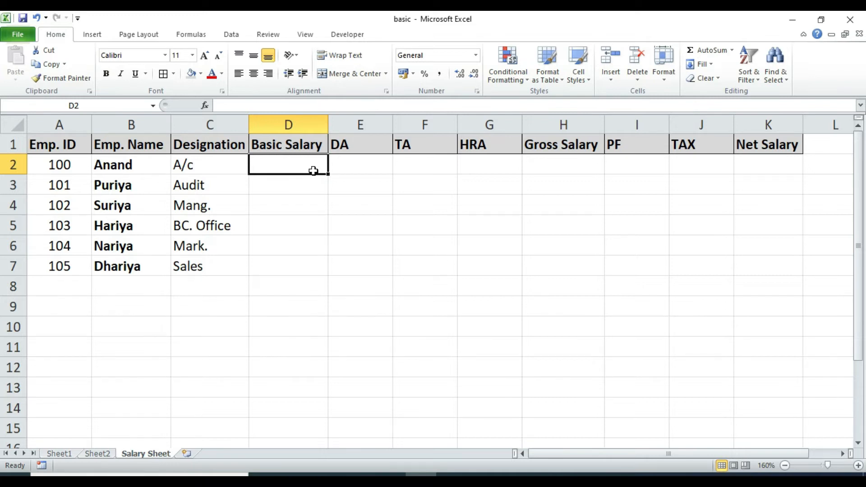
type("12000")
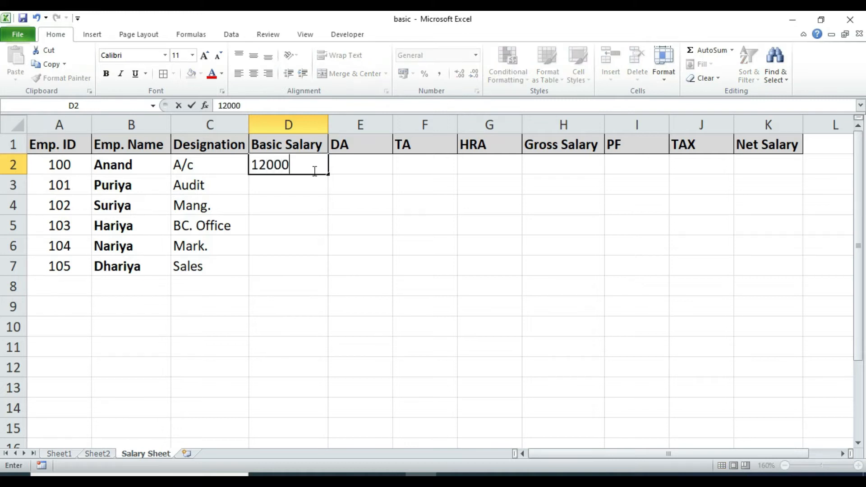
key("Return")
type("15000")
key("Return")
type("40000")
key("Return")
type("32000")
key("Return")
type("10000")
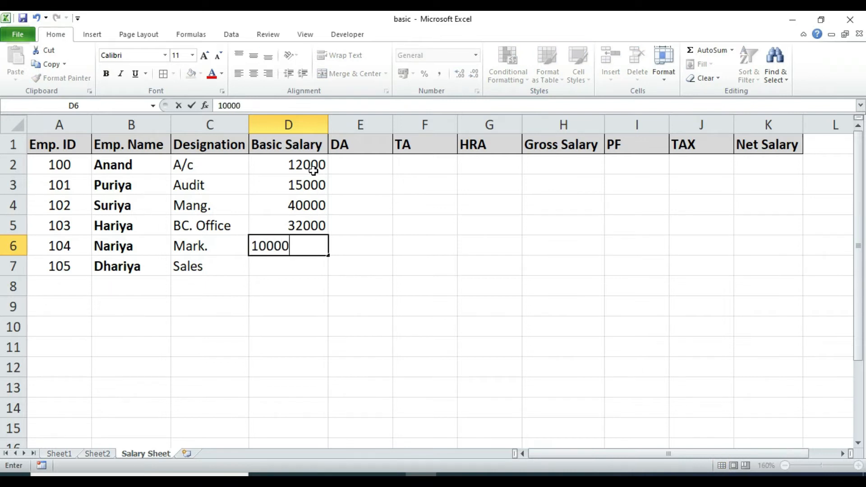
key("Return")
type("8000")
key("Return")
left_click(402, 242)
Step: Review the empty columns from DA to Net Salary against the employee data filled in under columns A to D
left_click(364, 163)
left_click(412, 163)
left_click(482, 168)
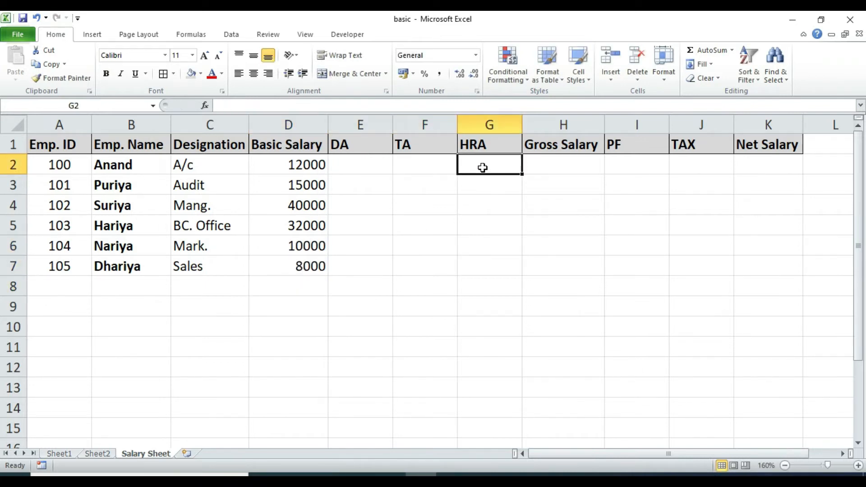
left_click(540, 168)
left_click(621, 167)
left_click(689, 164)
left_click(766, 163)
left_click_drag(353, 166, 676, 167)
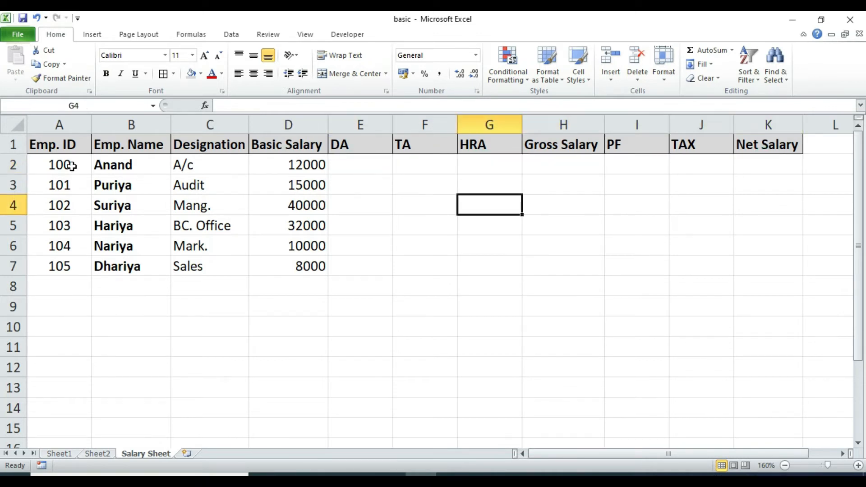
left_click(68, 165)
left_click(271, 166)
left_click_drag(73, 168, 288, 267)
left_click_drag(358, 167, 766, 269)
left_click(412, 311)
Step: Examine the DA, TA and HRA allowance columns, focusing on their headers and first data cells
left_click(367, 144)
left_click(358, 168)
left_click(366, 143)
left_click(366, 167)
left_click(364, 144)
left_click(363, 165)
left_click(372, 145)
left_click(368, 165)
left_click(371, 145)
left_click(368, 165)
left_click(372, 147)
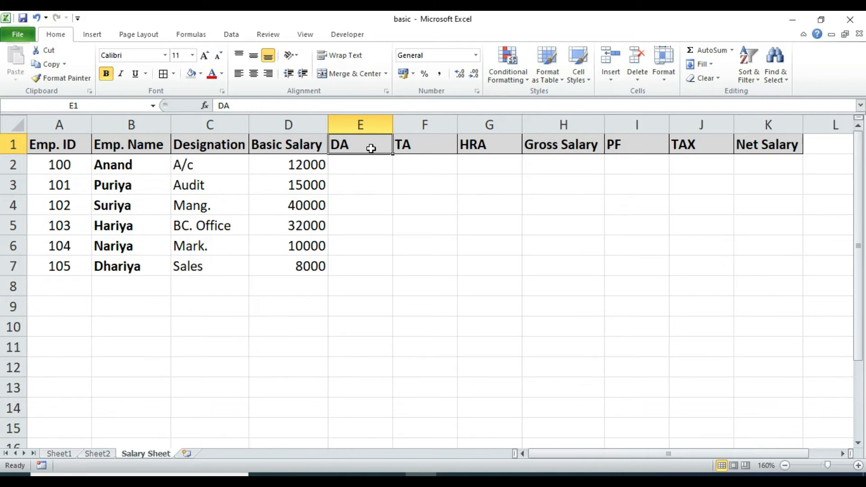
left_click(423, 158)
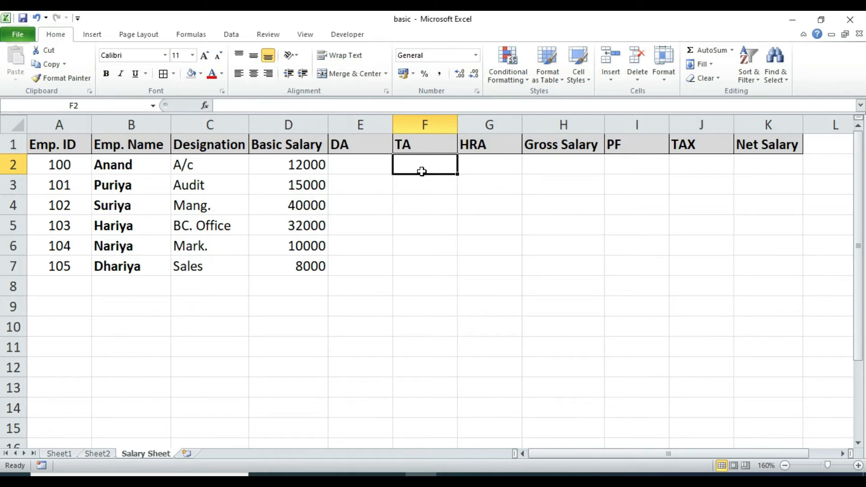
left_click(459, 166)
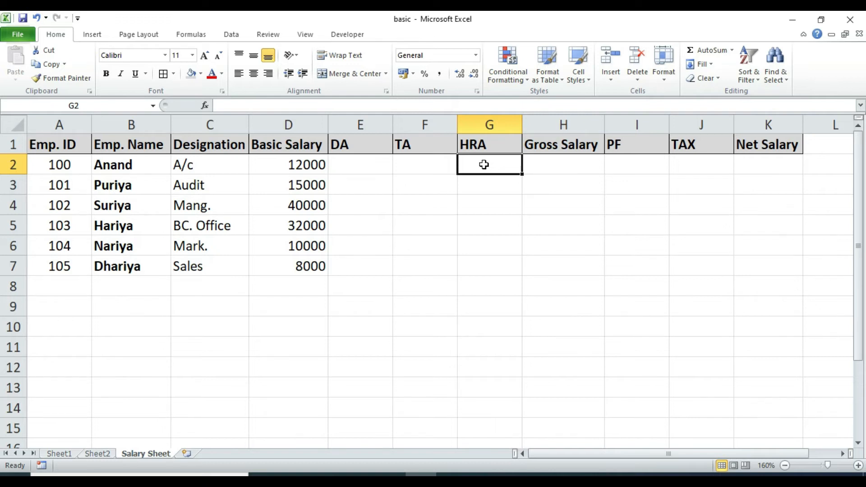
Step: Examine the Gross Salary column together with its components in D2:G2, from Basic Salary to HRA
left_click(537, 167)
left_click(540, 186)
left_click(547, 169)
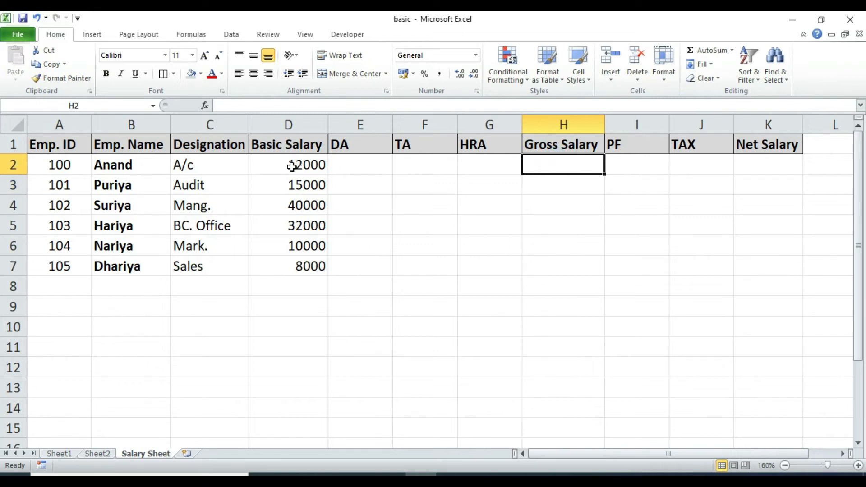
left_click(121, 165)
left_click(279, 165)
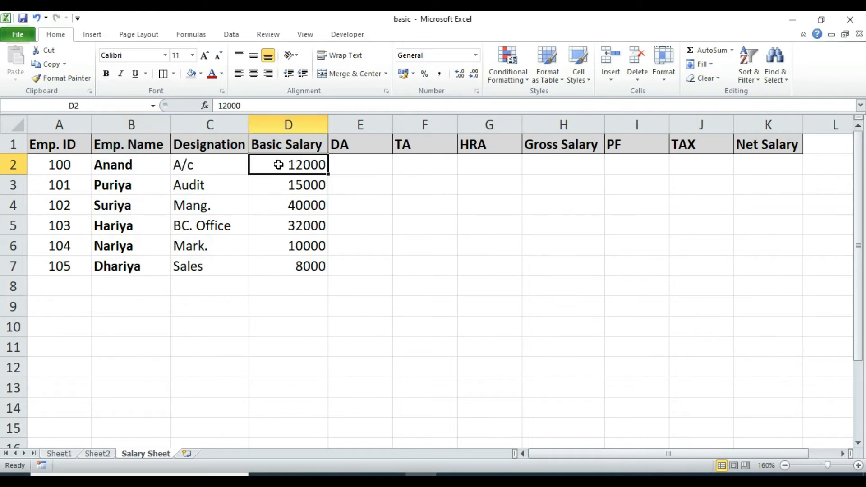
left_click_drag(289, 165, 477, 167)
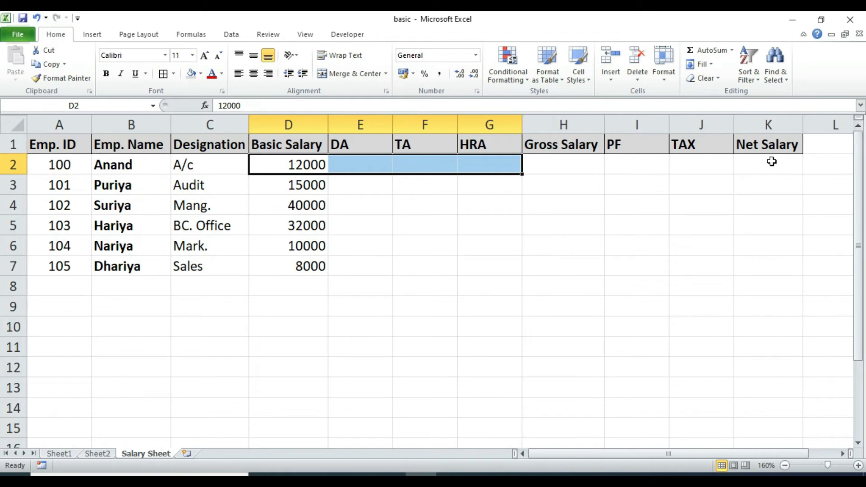
Step: Examine the Net Salary column in relation to Gross Salary and the PF and TAX deductions in row 2
left_click(764, 185)
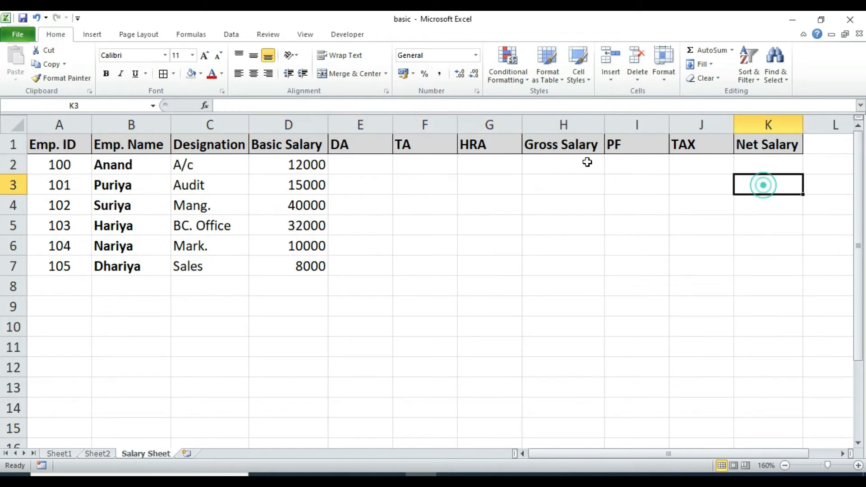
left_click(580, 161)
left_click(628, 164)
left_click(684, 163)
left_click(654, 162)
left_click_drag(654, 163, 680, 163)
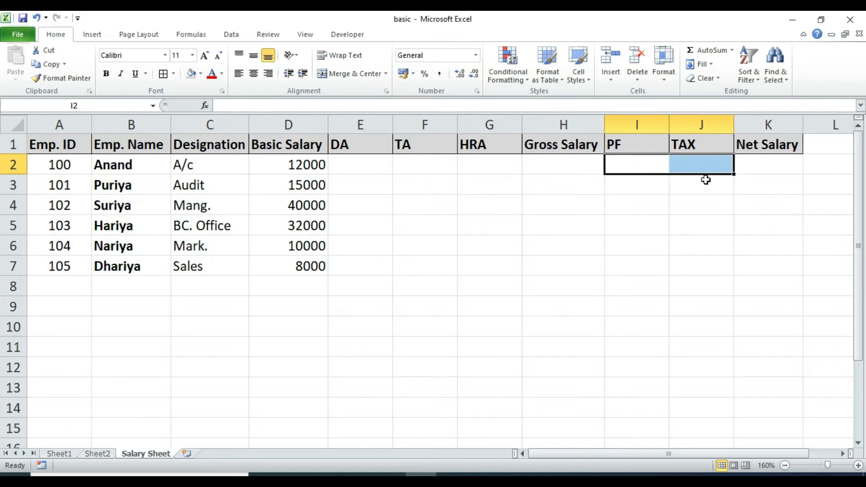
left_click(752, 186)
left_click(754, 162)
left_click(753, 193)
left_click(757, 177)
left_click(757, 168)
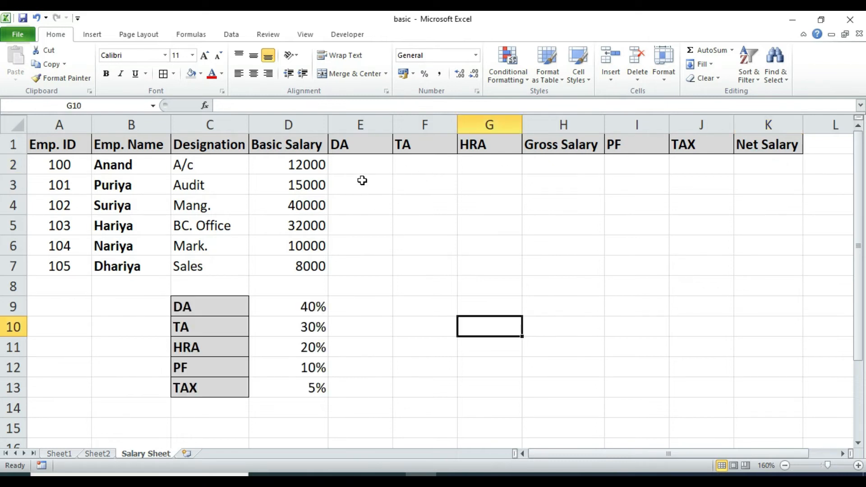
Step: Examine the percentage rates for DA, TA, HRA, PF and TAX listed in C9:D13
left_click(358, 167)
left_click(411, 164)
left_click(375, 162)
left_click(408, 162)
left_click(374, 163)
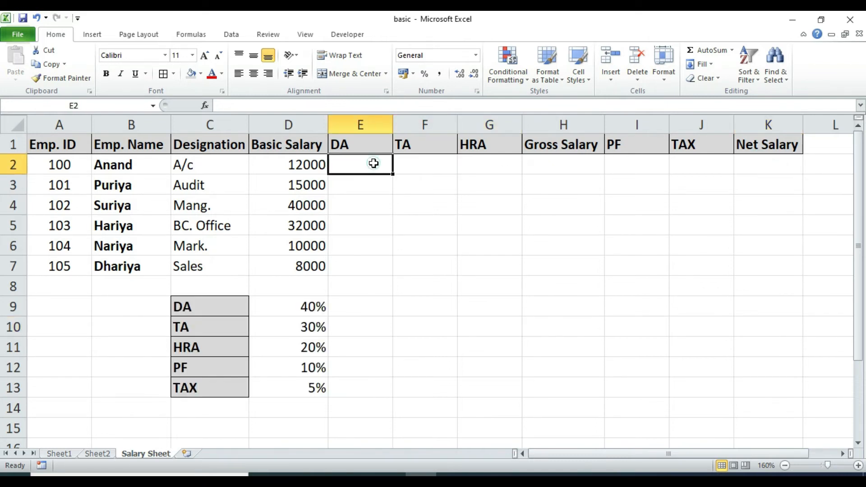
left_click(305, 305)
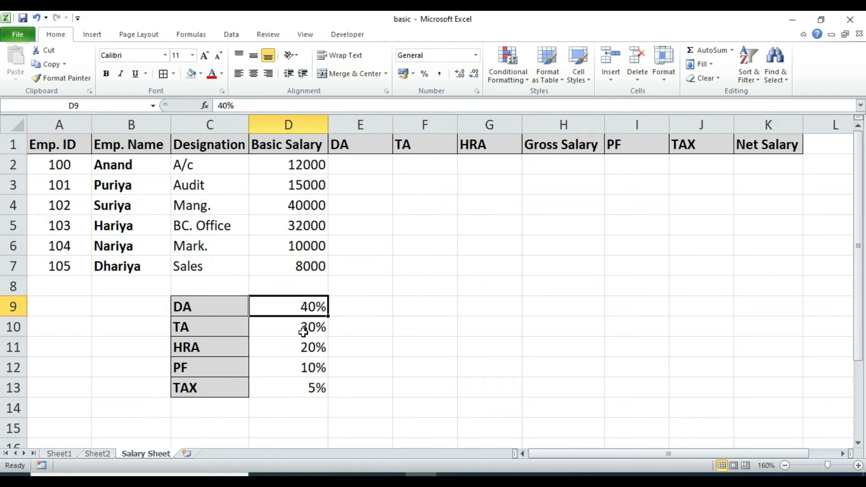
left_click_drag(305, 307, 312, 388)
left_click(228, 306)
left_click(283, 305)
left_click_drag(312, 308, 325, 387)
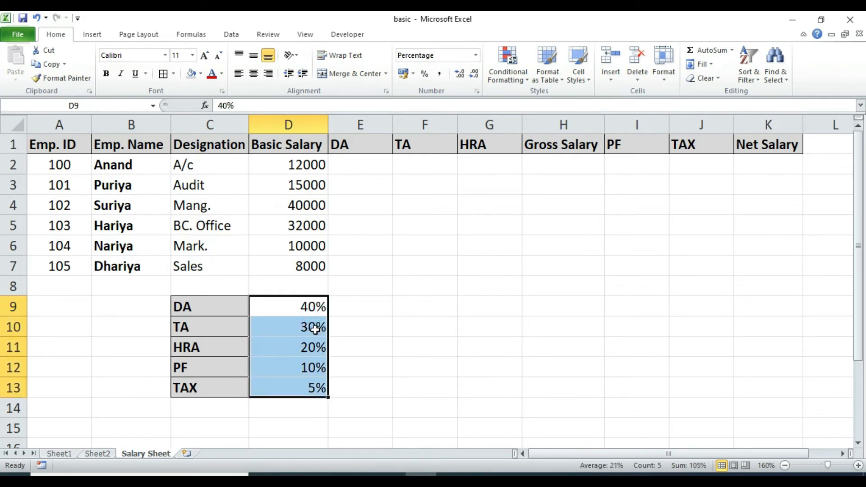
left_click(315, 306)
left_click(316, 326)
left_click(311, 345)
left_click(313, 366)
left_click(313, 385)
left_click_drag(306, 311, 312, 383)
Step: Calculate the first employee's DA in E2 with the formula =D2*$D$9, keeping the rate cell as an absolute reference
left_click(362, 171)
left_click(353, 176)
left_click(360, 167)
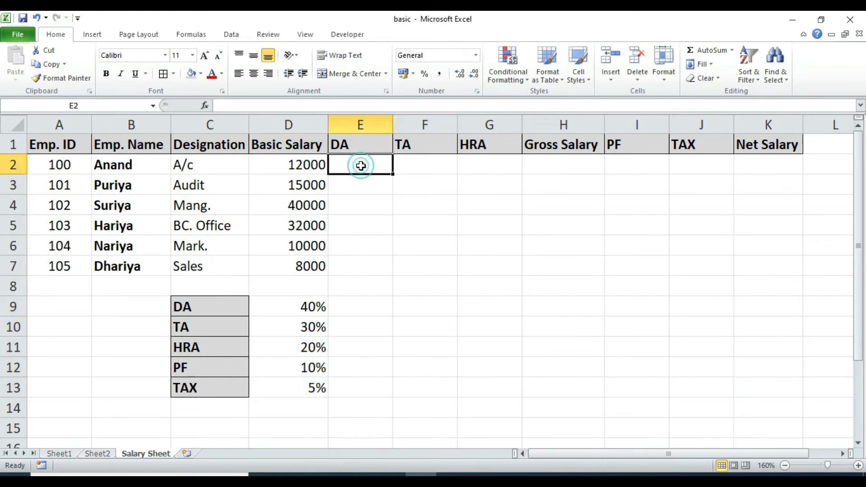
type("=")
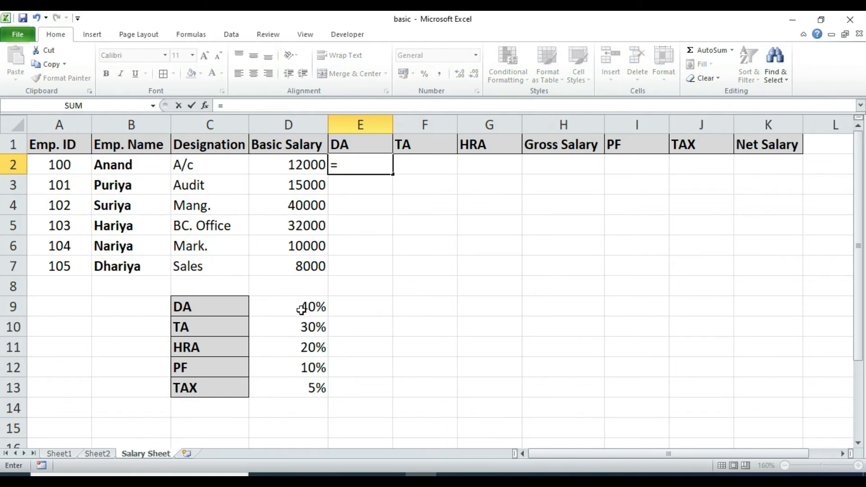
left_click(301, 165)
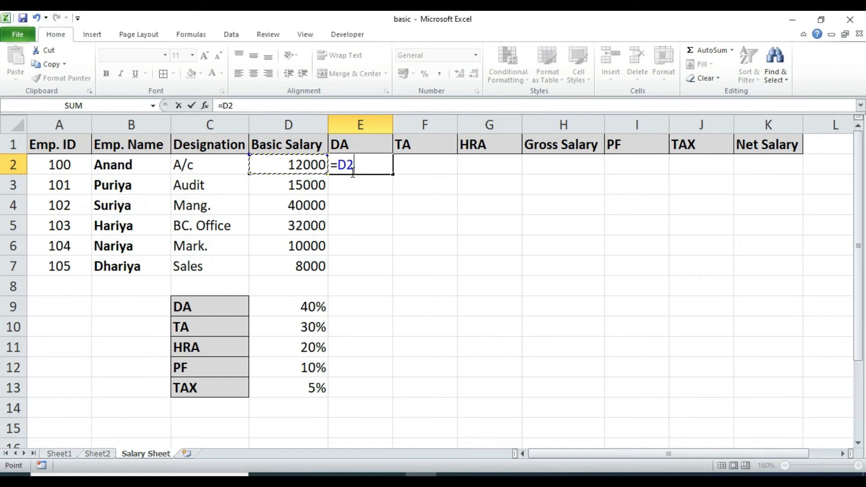
type("*")
left_click(298, 306)
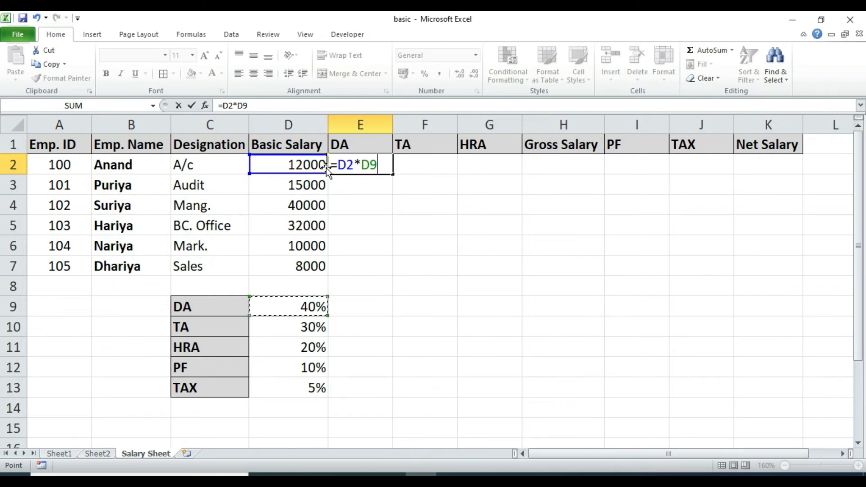
key("F4")
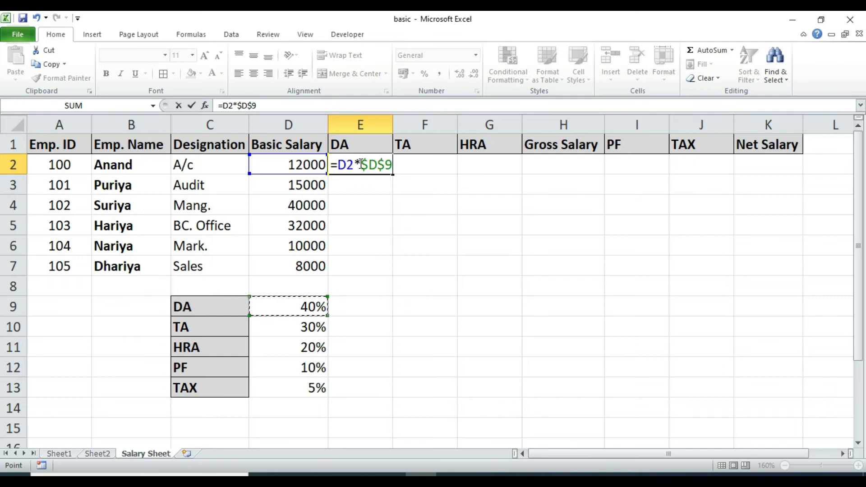
key("Return")
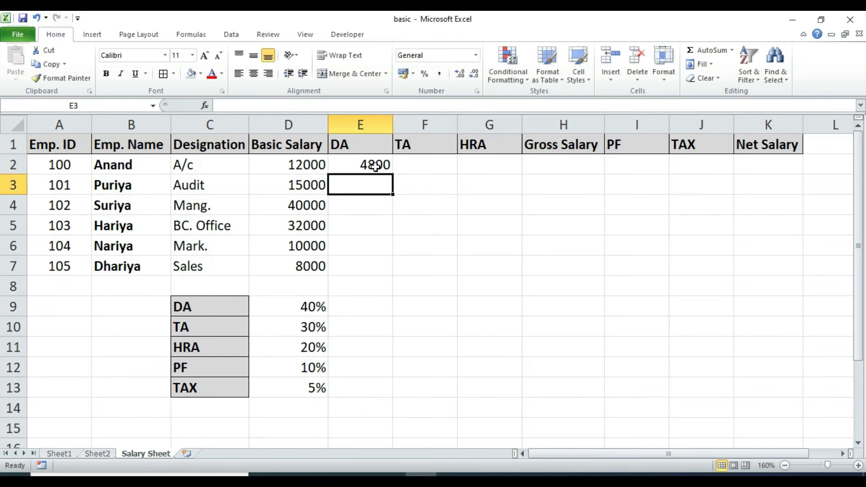
Step: Fill the DA formula from E2 down to E7 and check the calculated cells against the basic salaries
left_click(374, 166)
left_click_drag(387, 170, 392, 276)
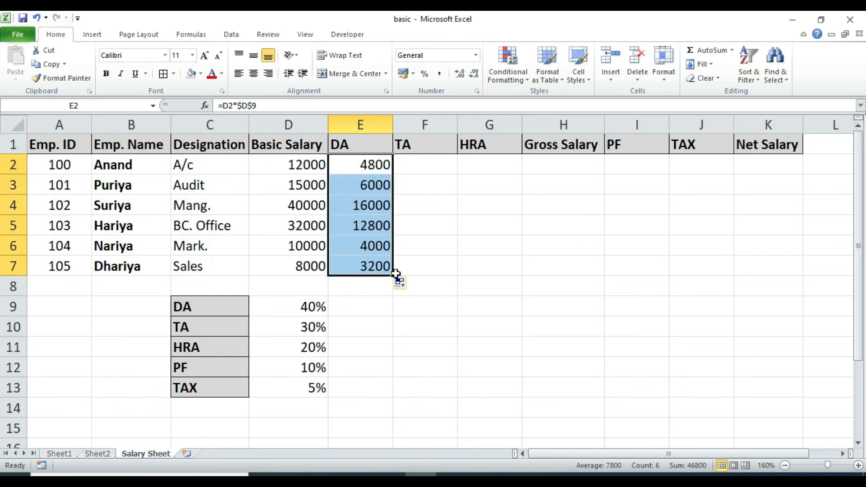
left_click(417, 216)
left_click(314, 168)
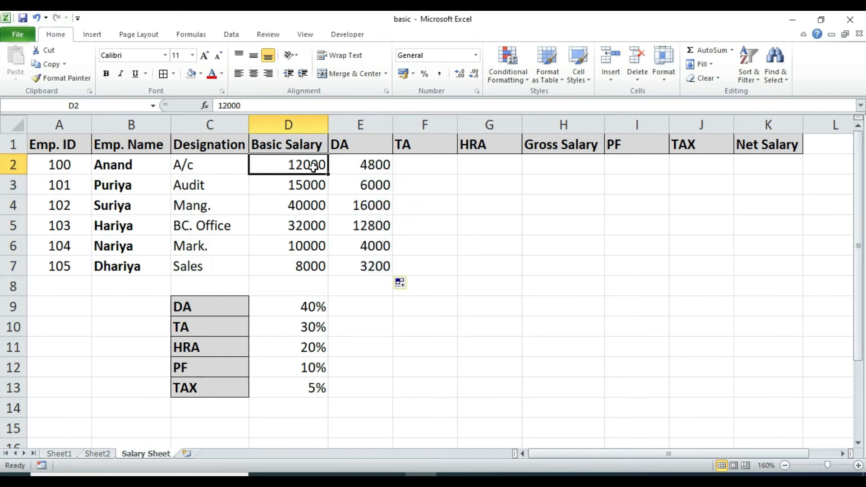
left_click(351, 170)
left_click(360, 202)
left_click(369, 169)
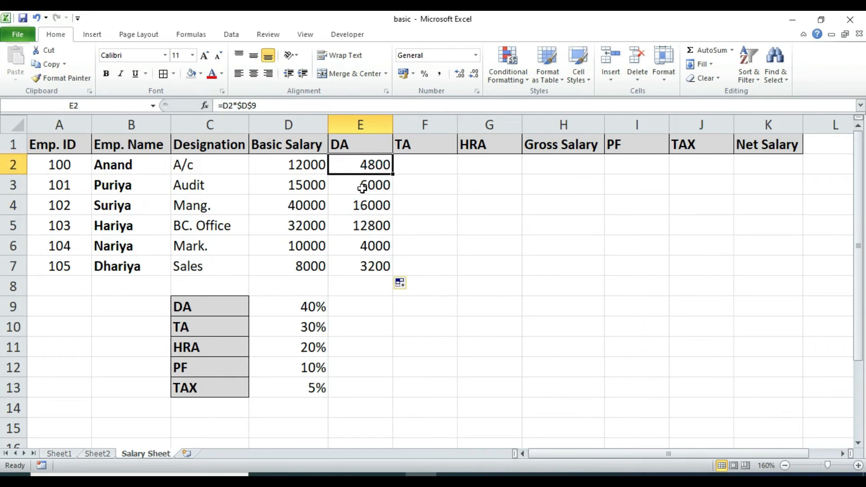
Step: Compare the calculated DA amounts in E3:E7 with the corresponding basic salaries in column D
left_click(317, 191)
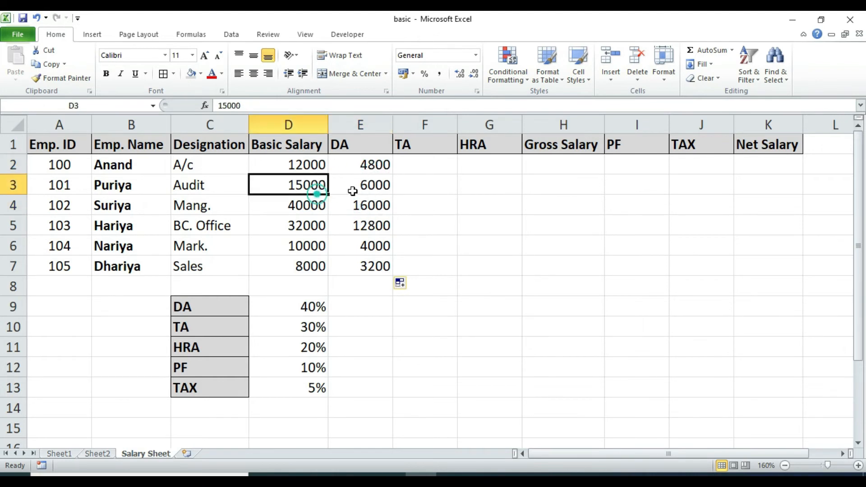
left_click(383, 187)
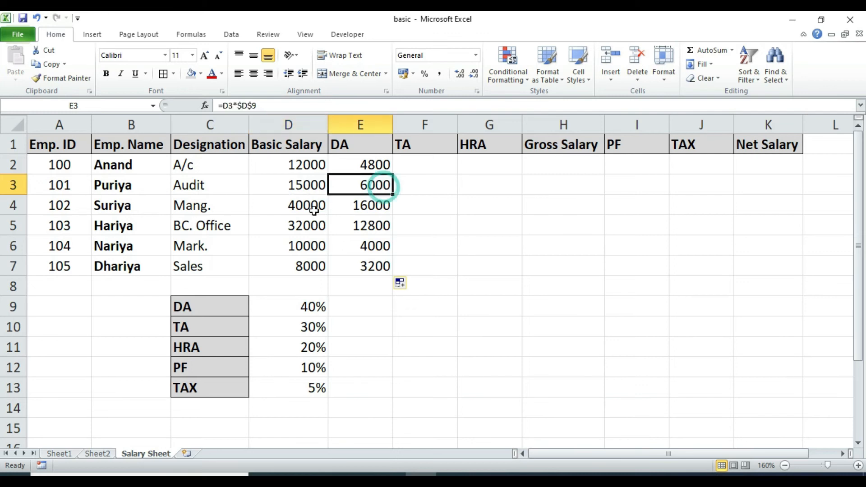
left_click(315, 208)
left_click(431, 202)
left_click(375, 204)
left_click(311, 222)
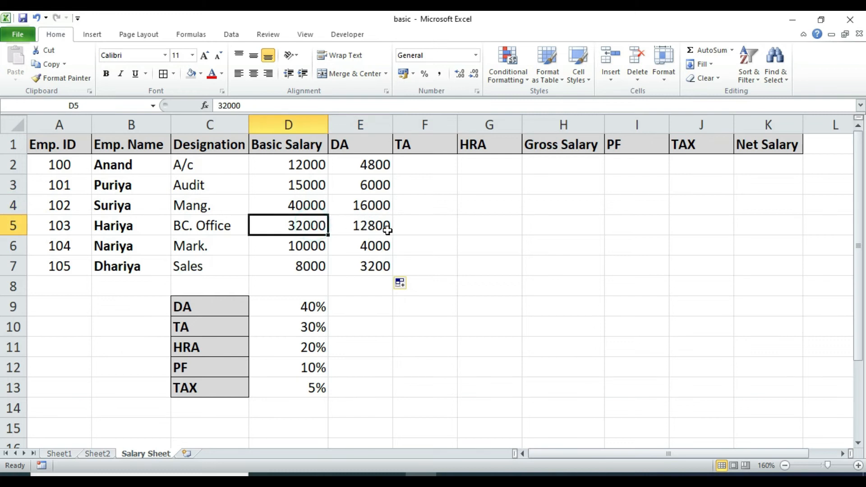
left_click_drag(366, 168, 371, 265)
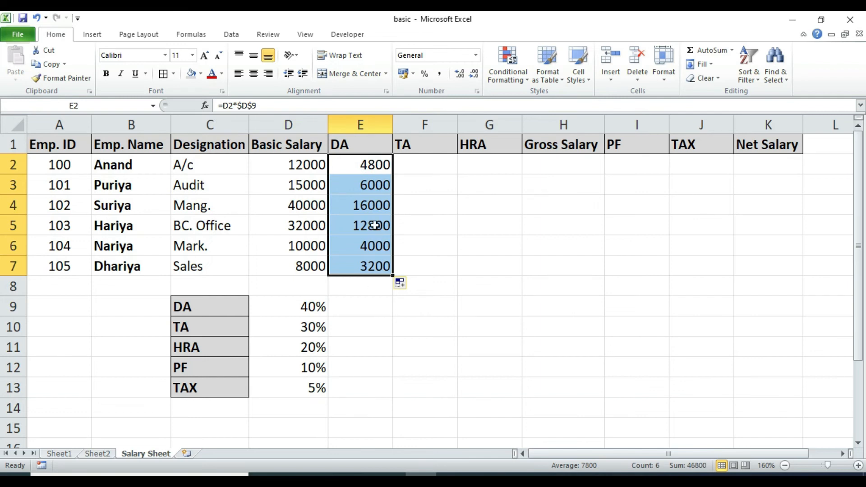
Step: Calculate the first employee's TA in F2 with the formula =D2*$D$10, keeping the rate cell as an absolute reference
left_click(419, 168)
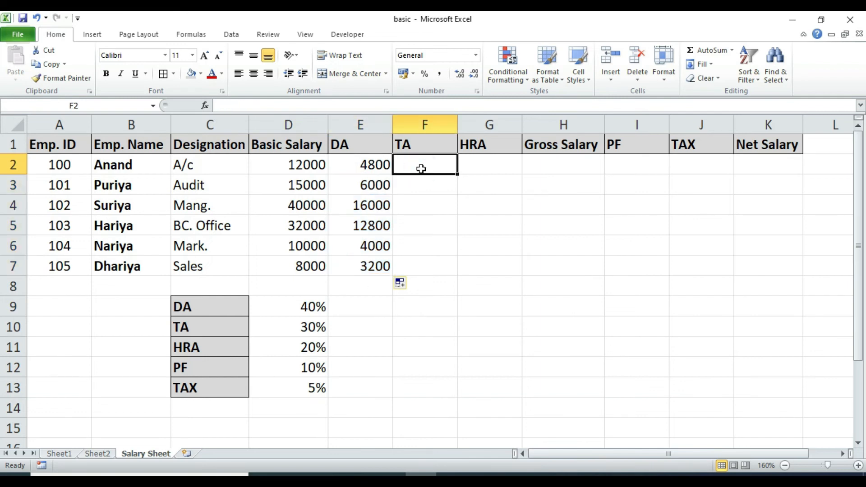
type("=")
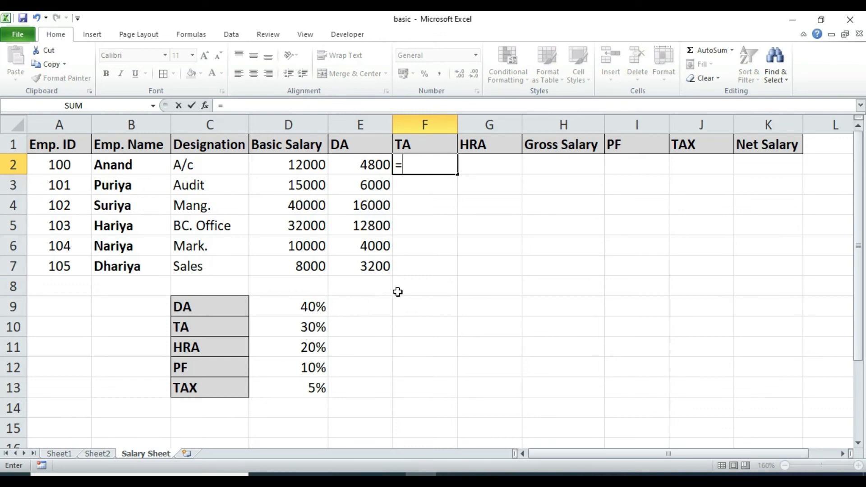
left_click(412, 165)
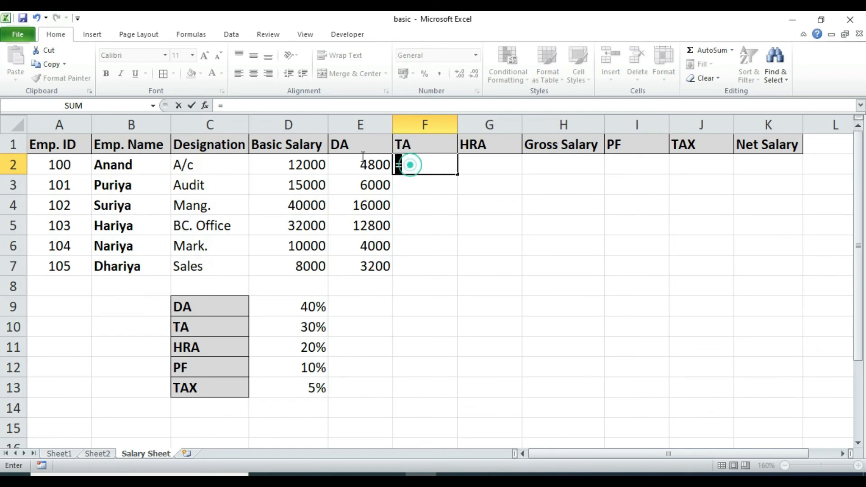
left_click(412, 166)
left_click(292, 167)
type("*")
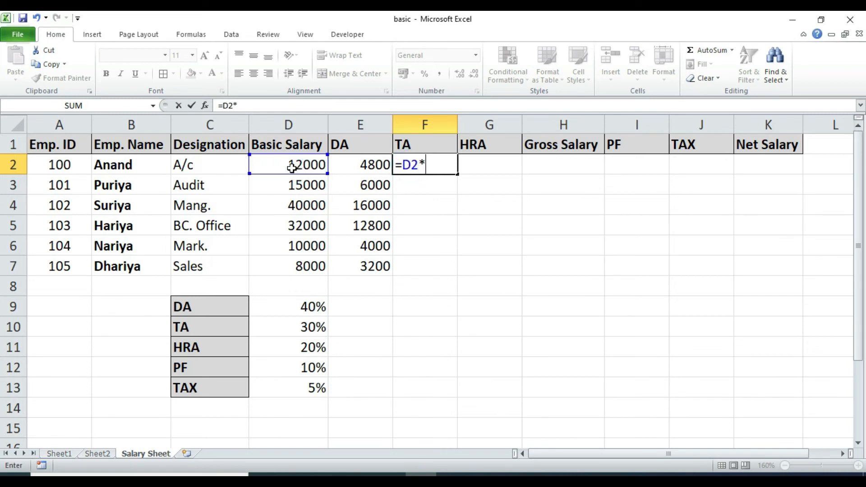
left_click(280, 323)
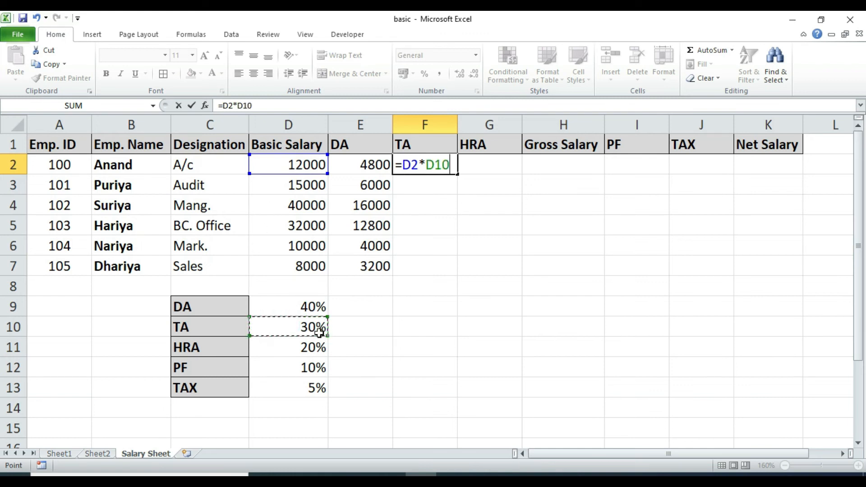
key("F4")
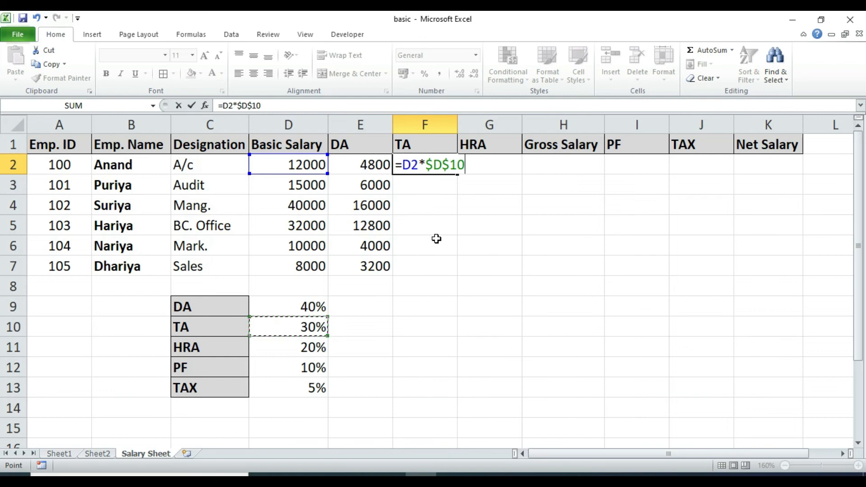
key("Return")
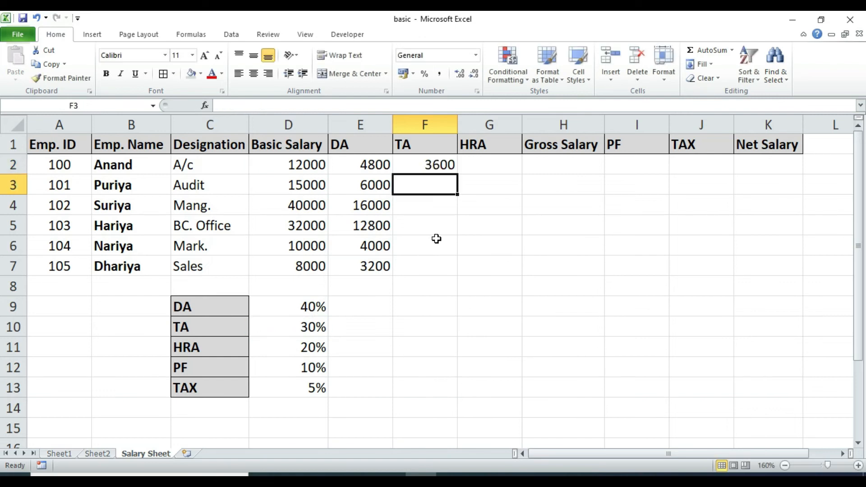
Step: Fill the TA formula from F2 down to F7 and check the column against the basic salaries
left_click(311, 163)
left_click(320, 330)
left_click(440, 166)
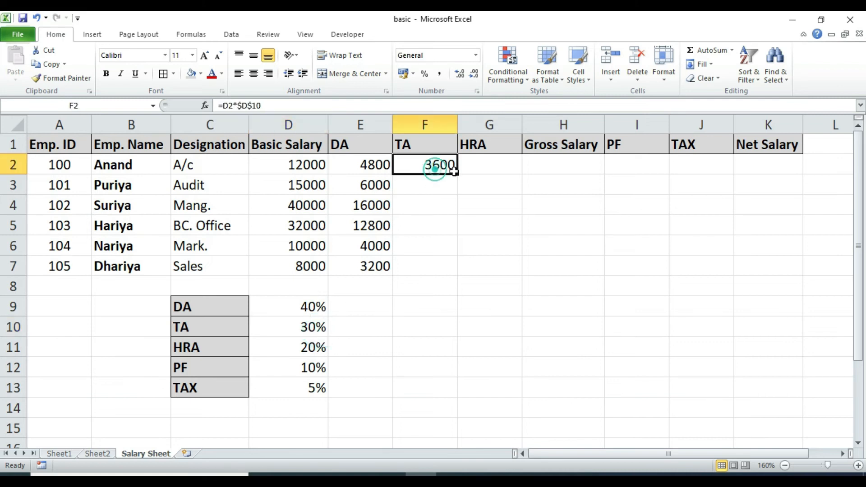
left_click_drag(458, 173, 464, 273)
left_click(486, 205)
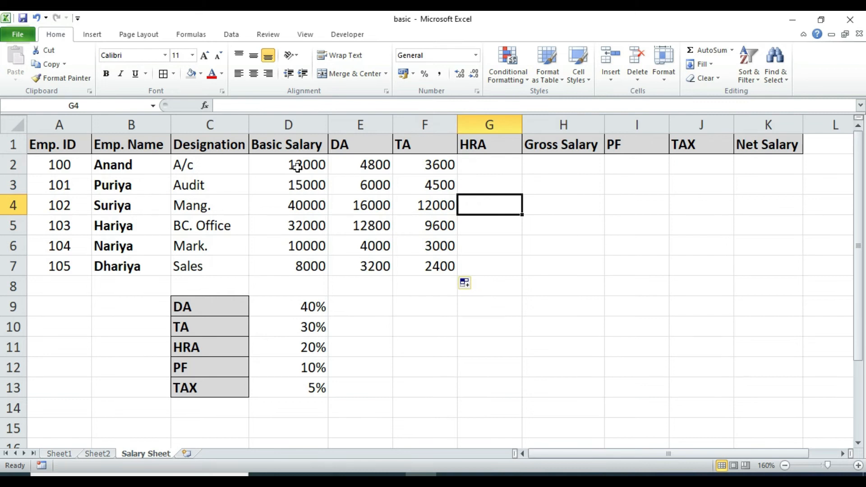
left_click_drag(298, 167, 316, 265)
left_click_drag(440, 166, 442, 266)
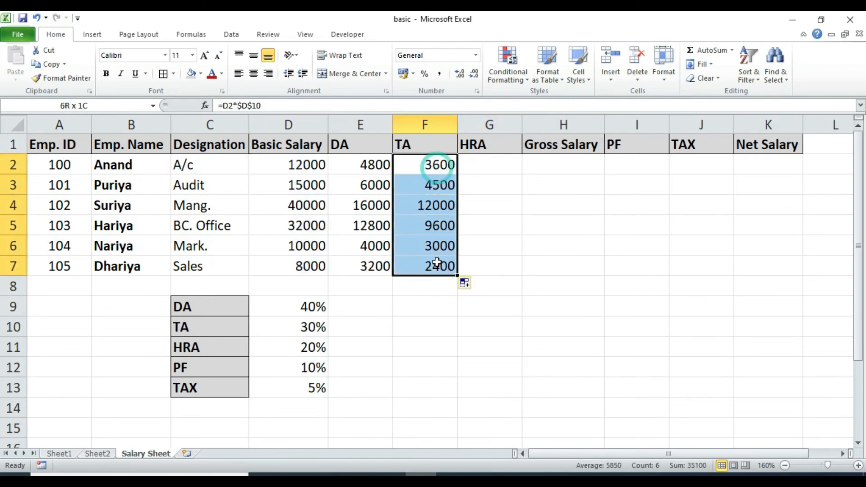
Step: Calculate HRA in G2 with the formula =D2*$D$11, locking the rate cell, and fill it down to G7
left_click(478, 170)
type("=")
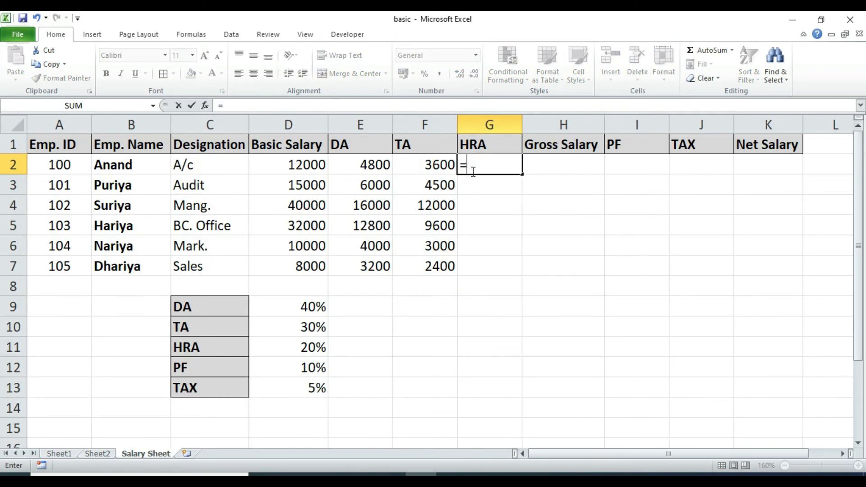
left_click(311, 166)
type("*")
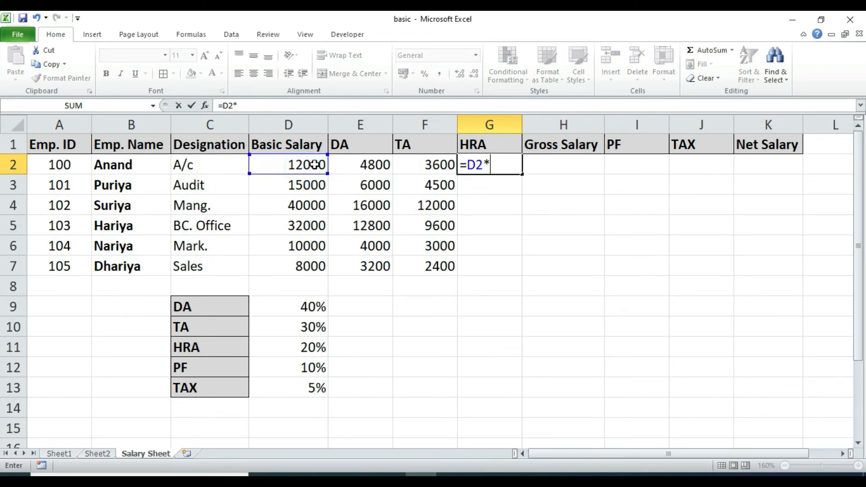
left_click(285, 343)
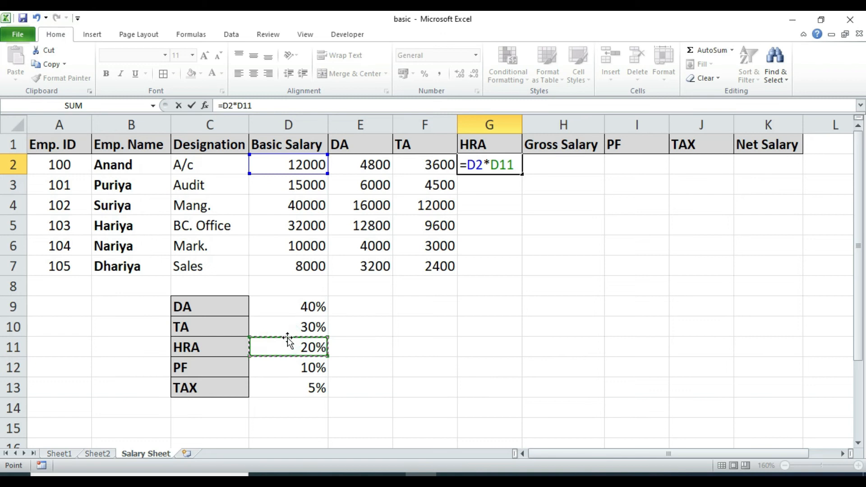
key("F4")
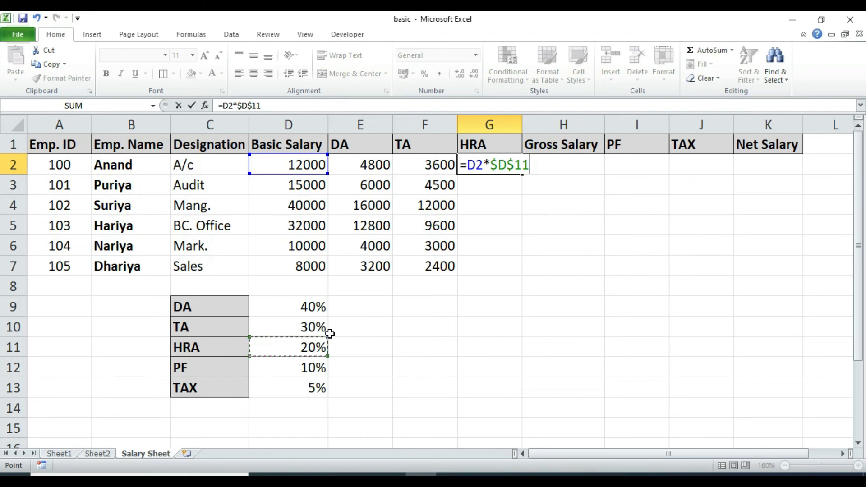
key("Return")
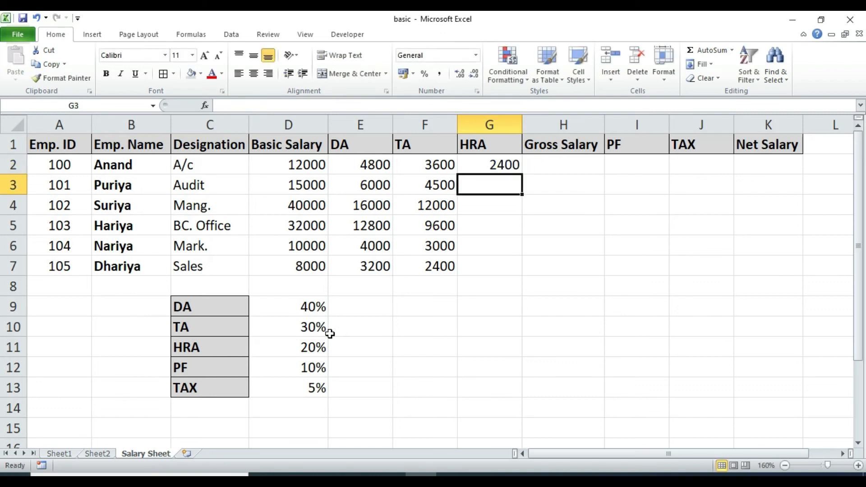
left_click(500, 166)
left_click_drag(522, 174, 520, 276)
Step: Calculate the first employee's gross salary in H2 with the formula =SUM(D2:G2)
left_click(579, 165)
left_click(577, 190)
left_click(577, 171)
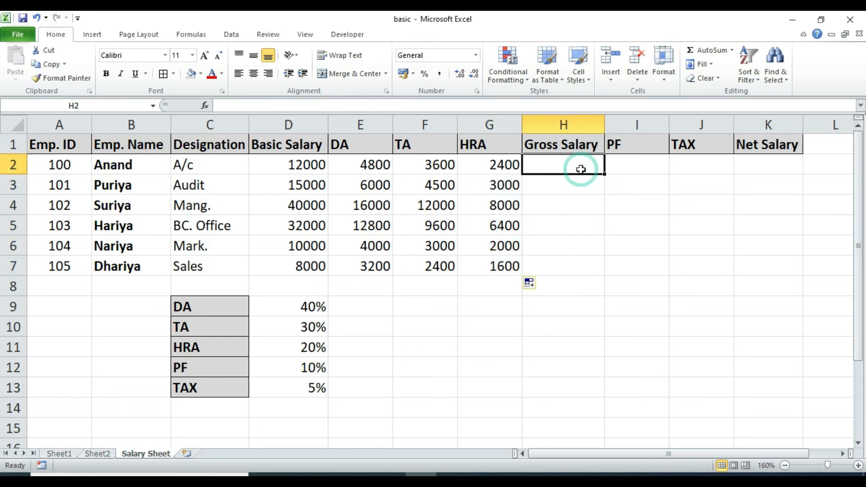
type("=")
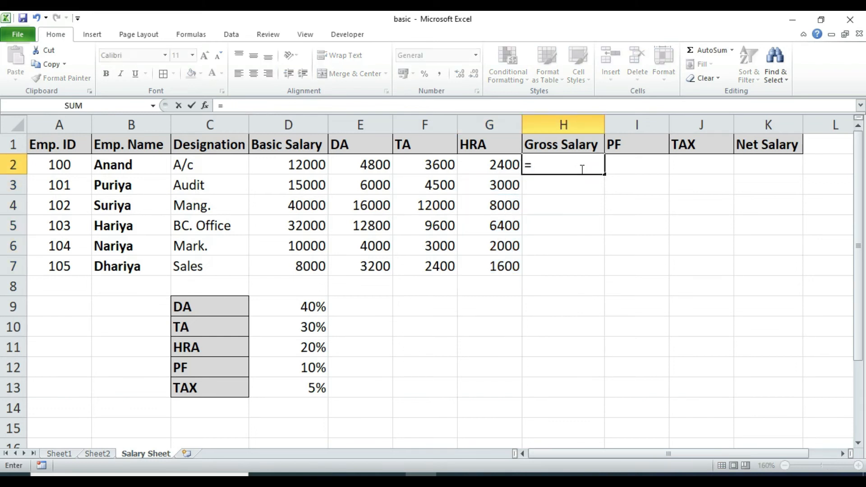
type("SUM")
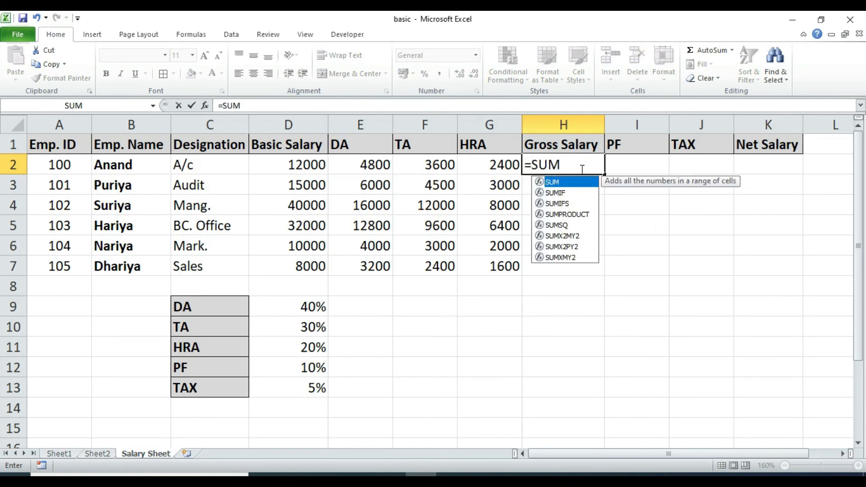
type("(")
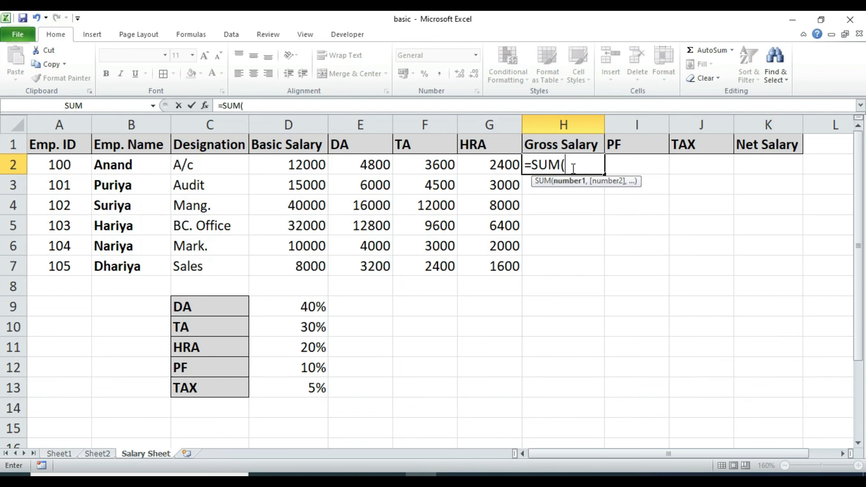
left_click_drag(286, 168, 471, 165)
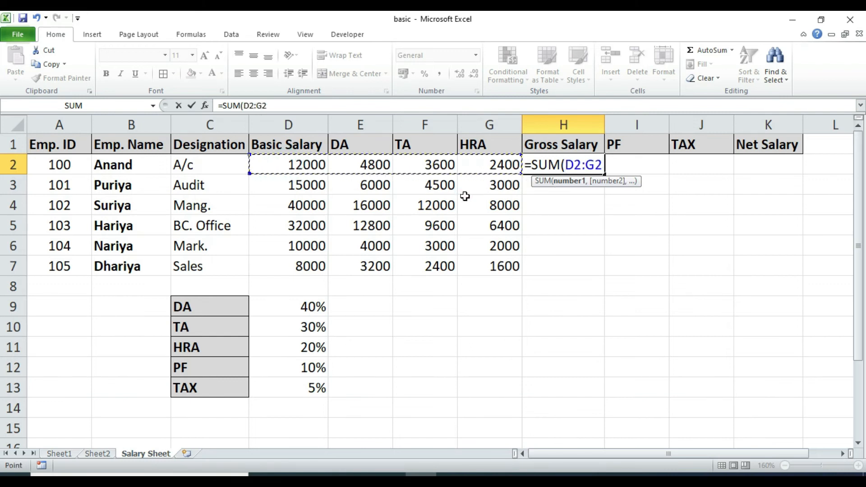
type(")")
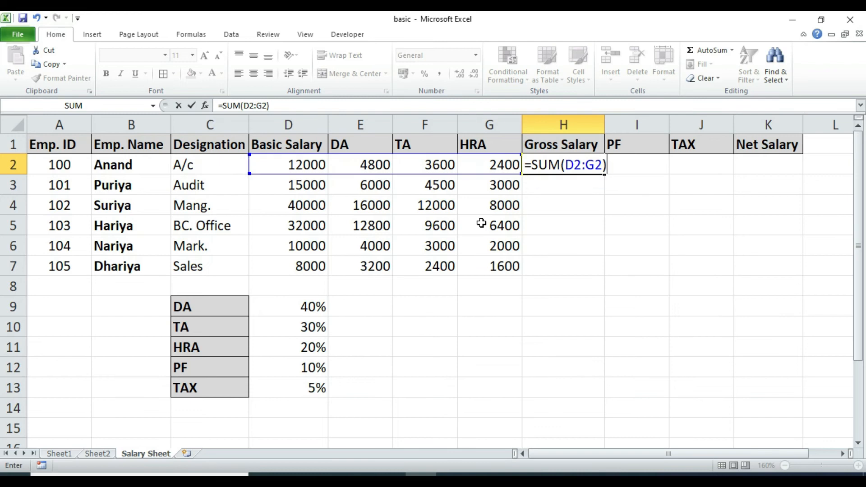
key("Return")
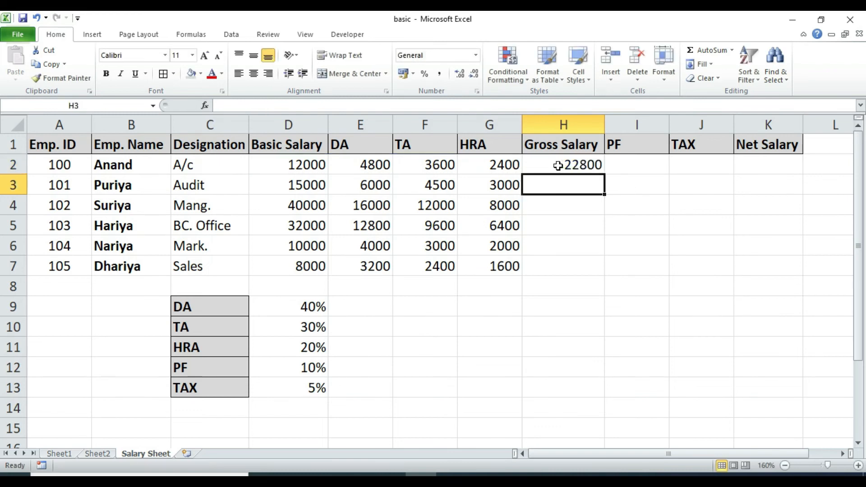
Step: Fill the gross salary formula from H2 down to H7
left_click(557, 165)
left_click_drag(605, 174, 604, 269)
left_click(530, 341)
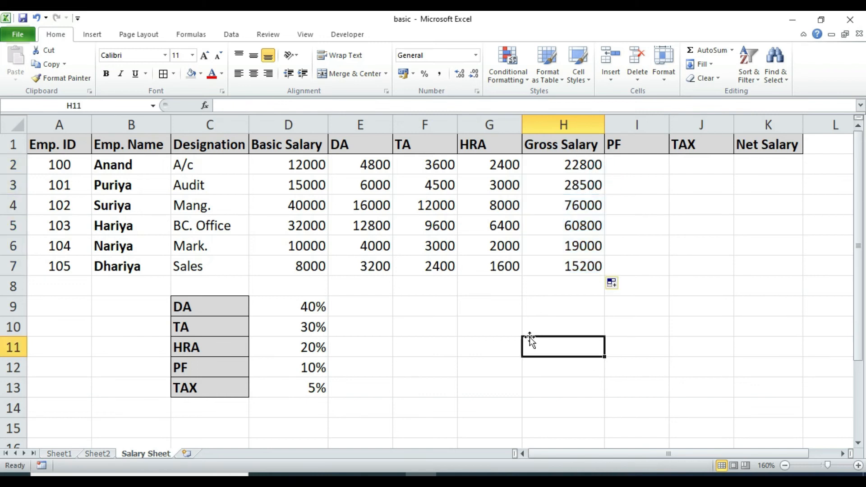
Step: Compare the gross salaries with the basic salaries for the first and last employees in rows 2 and 7
left_click(307, 166)
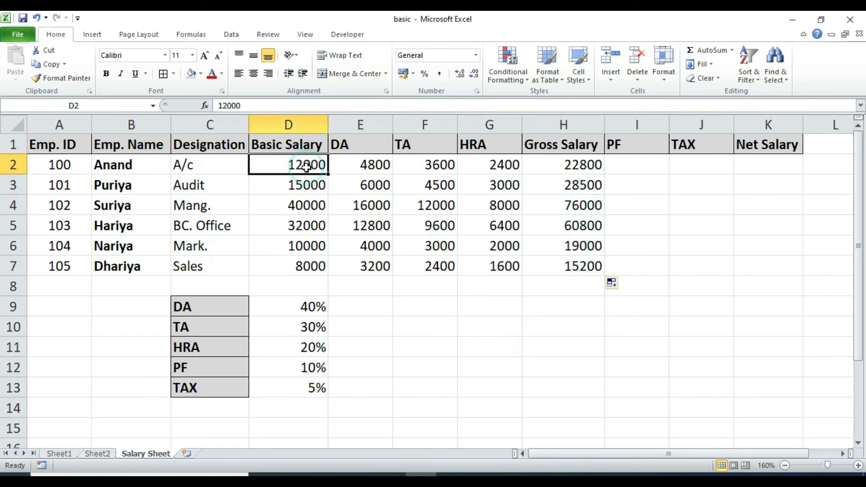
left_click(546, 169)
left_click(544, 204)
left_click(553, 170)
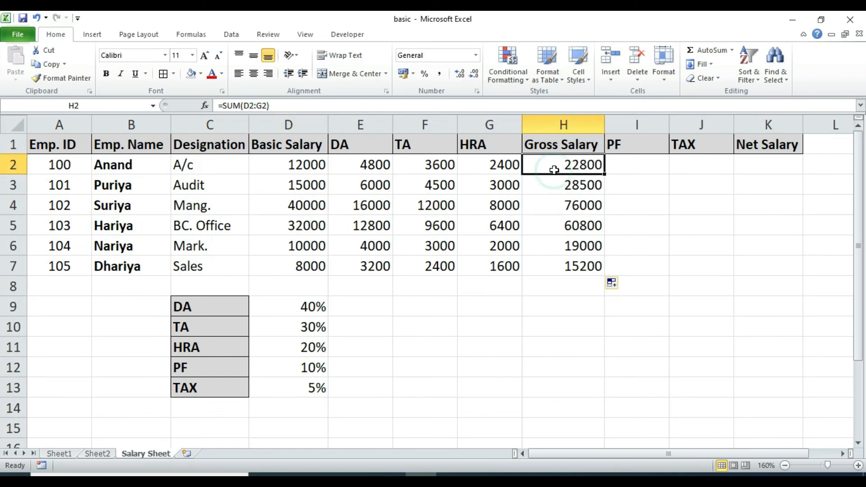
left_click(308, 270)
left_click(583, 268)
left_click(583, 298)
left_click(583, 267)
left_click(585, 266)
Step: Calculate the first employee's PF in I2 with the formula =H2*$D$12, locking the rate cell, and reopen the formula for review
left_click(636, 161)
left_click(632, 183)
left_click(639, 167)
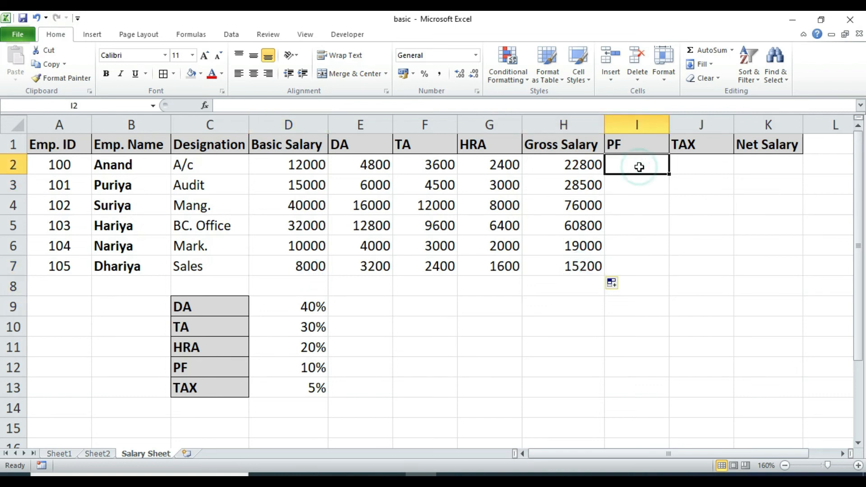
type("=")
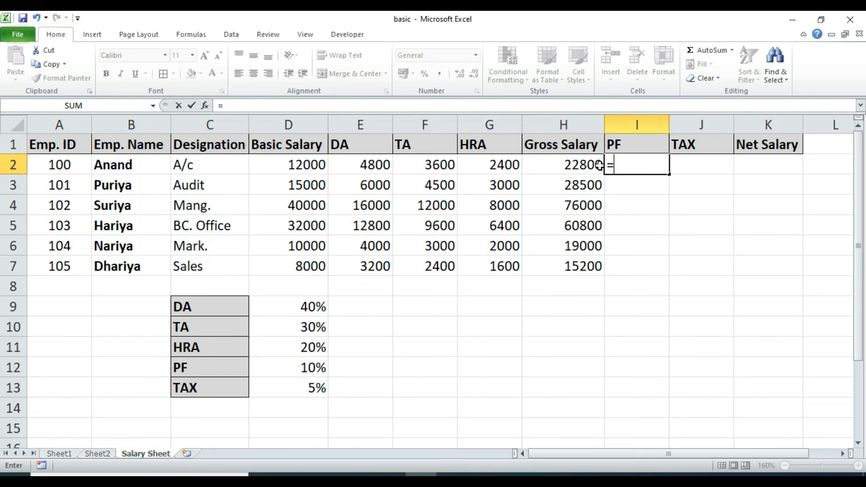
left_click(568, 166)
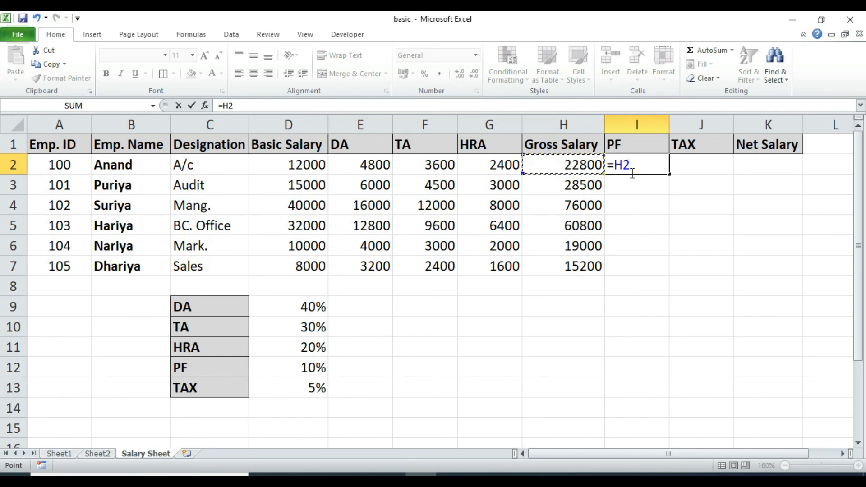
type("*")
left_click(311, 368)
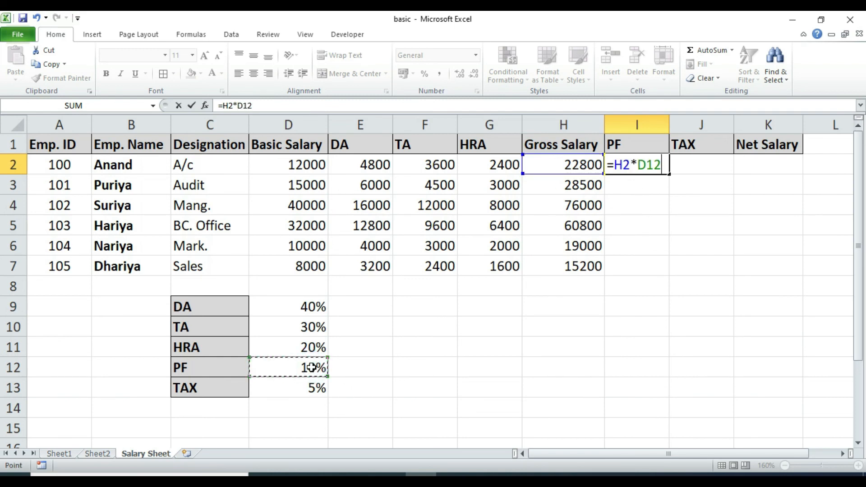
key("F4")
key("Return")
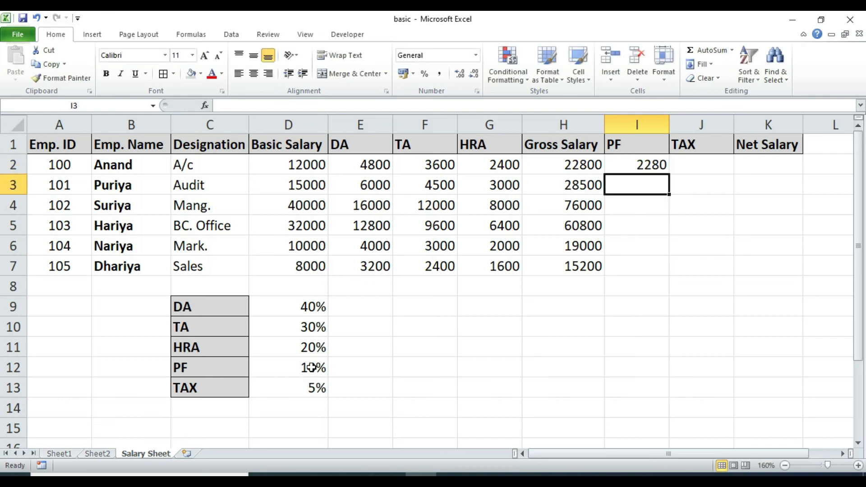
double_click(645, 166)
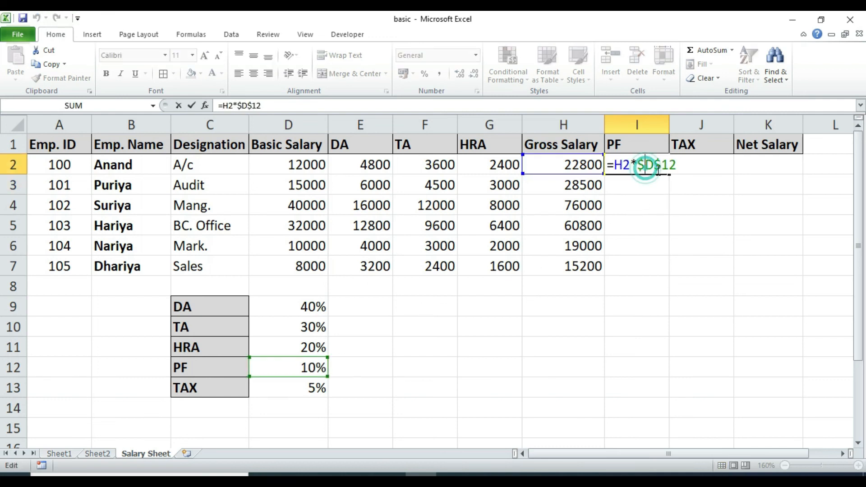
Step: Commit the PF formula in I2 and fill it down to I7 for all employees
key("Return")
left_click(652, 166)
left_click_drag(668, 173, 671, 276)
left_click(680, 231)
Step: Calculate the first employee's TAX in J2 with the formula =H2*$D$13, locking the rate cell
left_click(698, 172)
type("=")
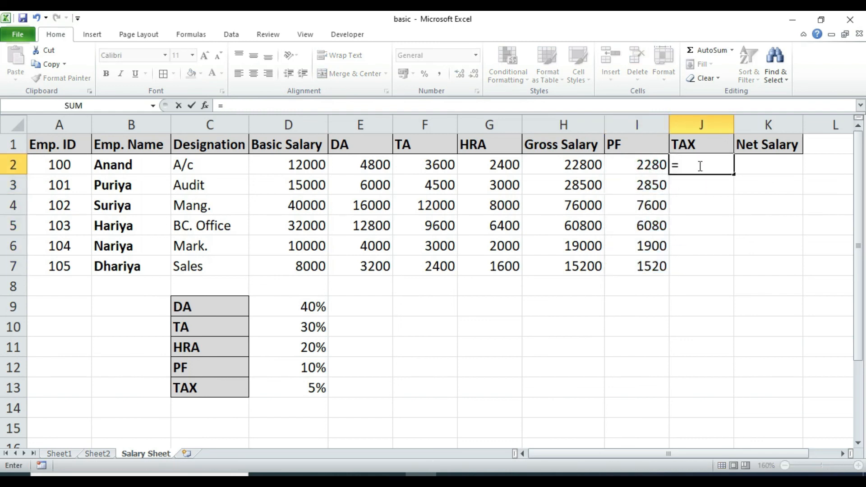
left_click(557, 168)
type("*")
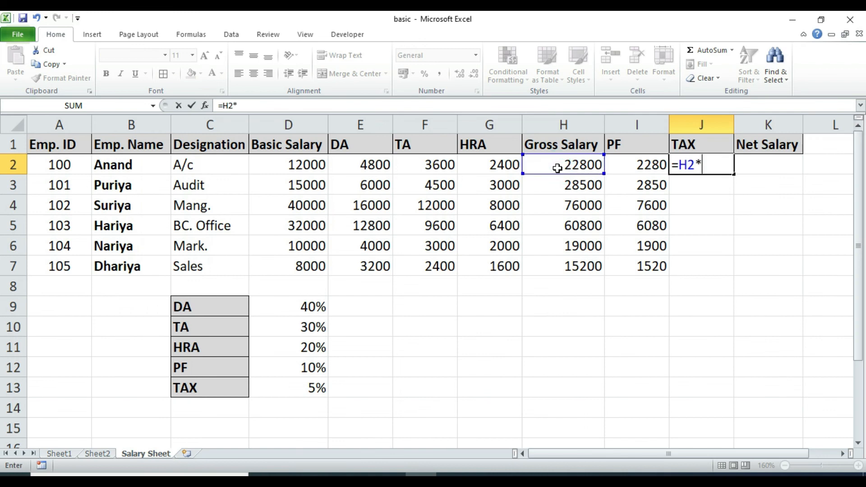
left_click(302, 387)
key("F4")
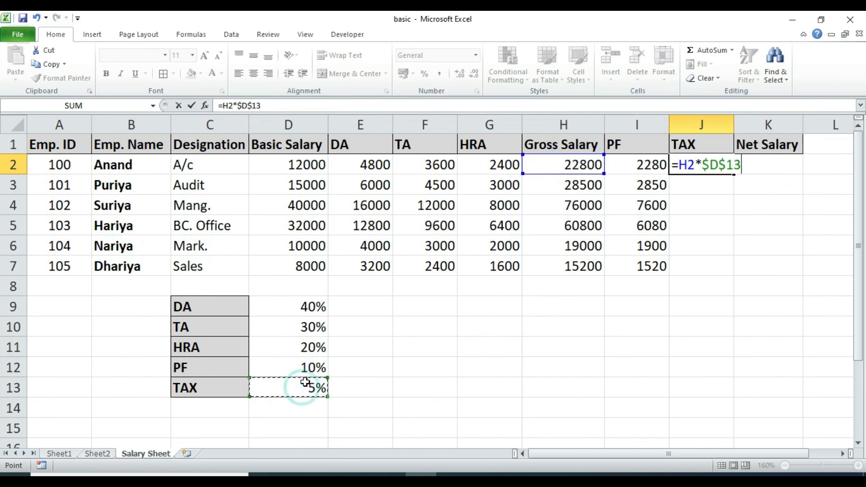
key("Return")
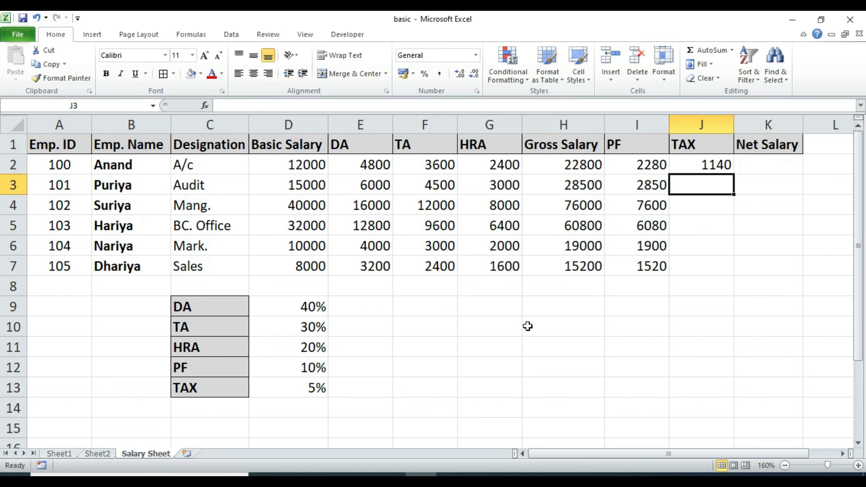
Step: Fill the TAX formula from J2 down to J7
left_click(727, 170)
left_click_drag(733, 174, 723, 280)
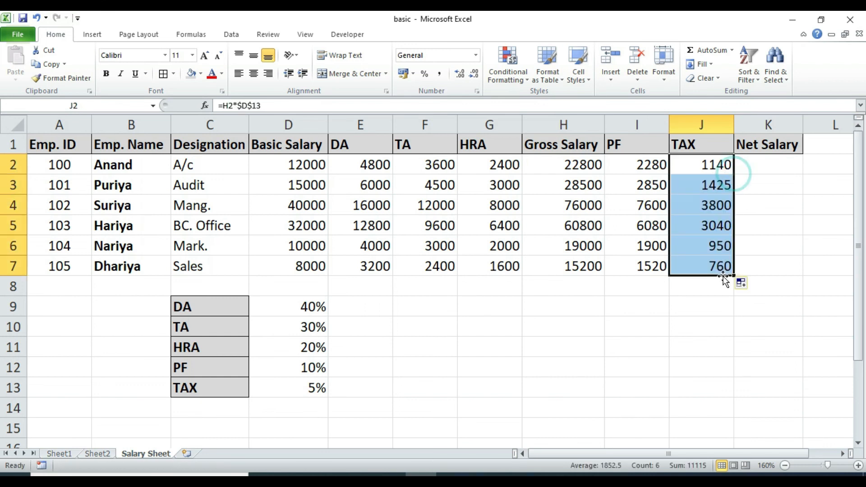
left_click(695, 326)
left_click(774, 189)
left_click(767, 162)
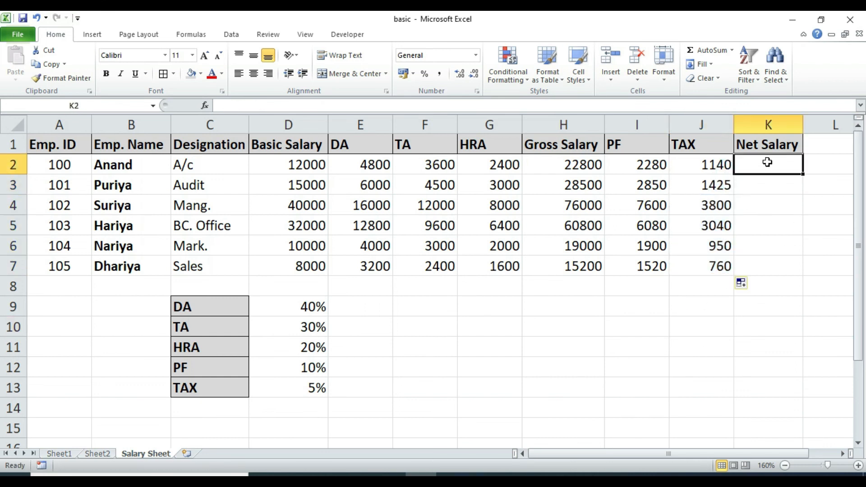
type("=")
left_click(561, 168)
type("-")
left_click(622, 167)
type("-")
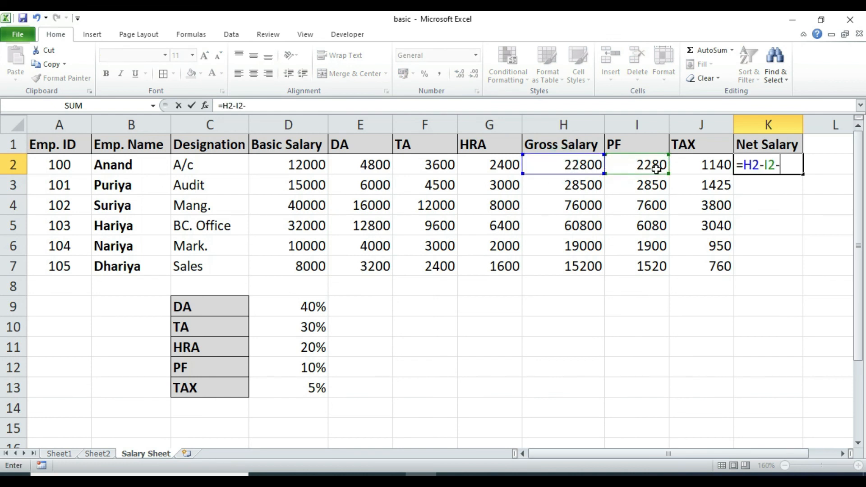
left_click(689, 165)
key("BackSpace")
key("BackSpace")
key("BackSpace")
key("BackSpace")
key("BackSpace")
key("BackSpace")
key("BackSpace")
key("BackSpace")
key("BackSpace")
left_click(752, 226)
Step: Calculate the first employee's net salary in K2 by subtracting PF and TAX from the gross salary with =H2-I2-J2
left_click(764, 166)
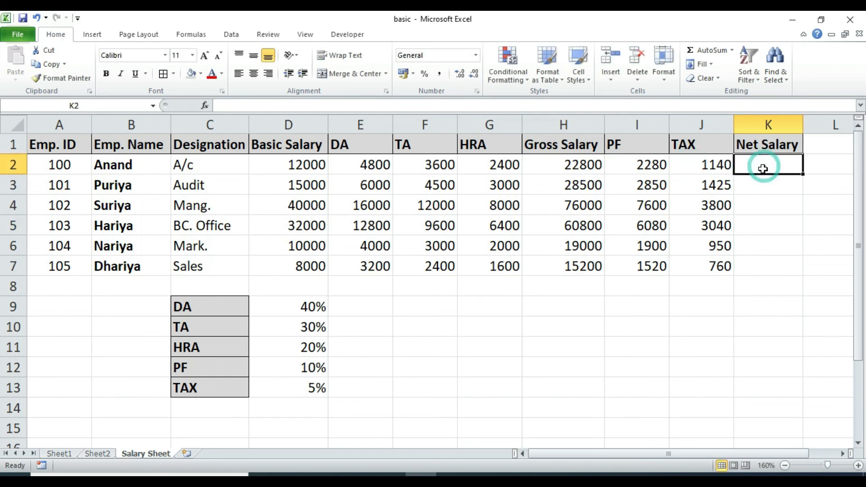
type("=")
left_click(578, 166)
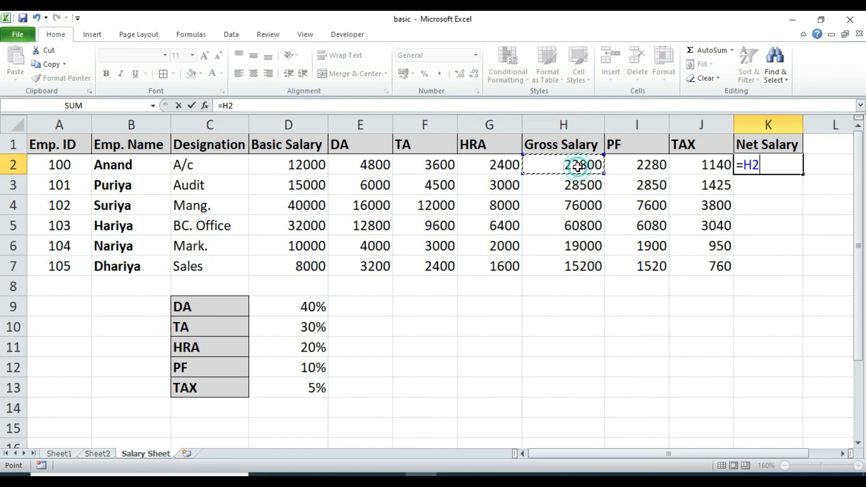
type("-")
left_click(622, 163)
type("-")
left_click(687, 163)
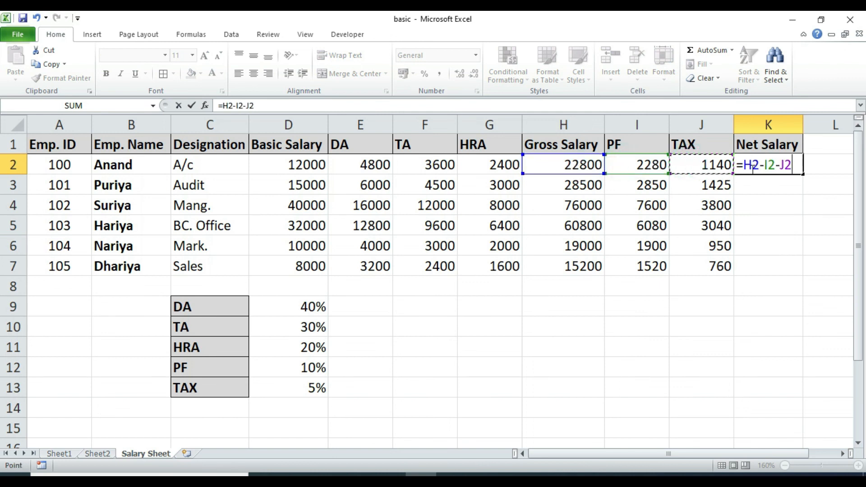
key("Return")
Step: Fill the net salary formula from K2 down to K7
left_click(780, 171)
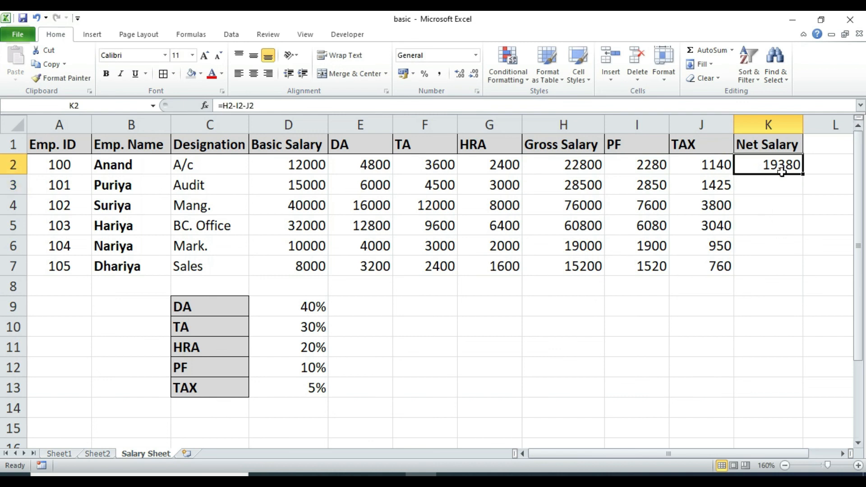
left_click_drag(804, 176, 798, 272)
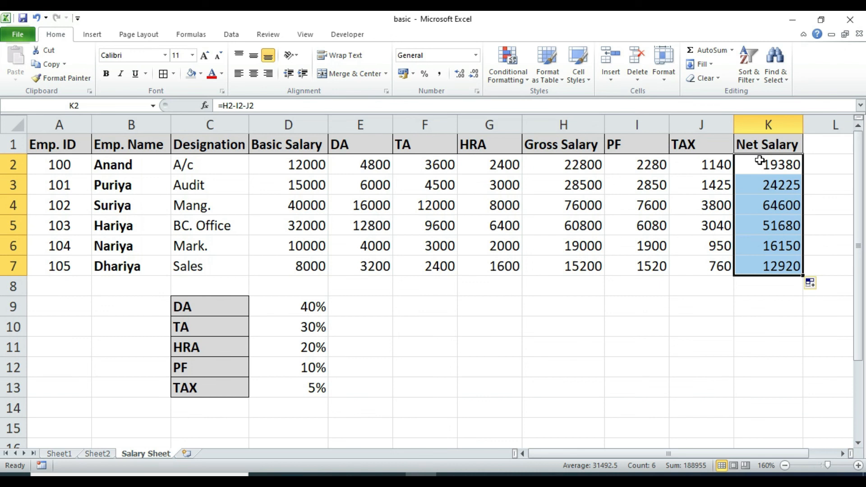
Step: Review the net salaries in K2:K7 against the basic salaries in D2:D7 and the allowances and gross salary in row 4
left_click_drag(762, 164, 773, 263)
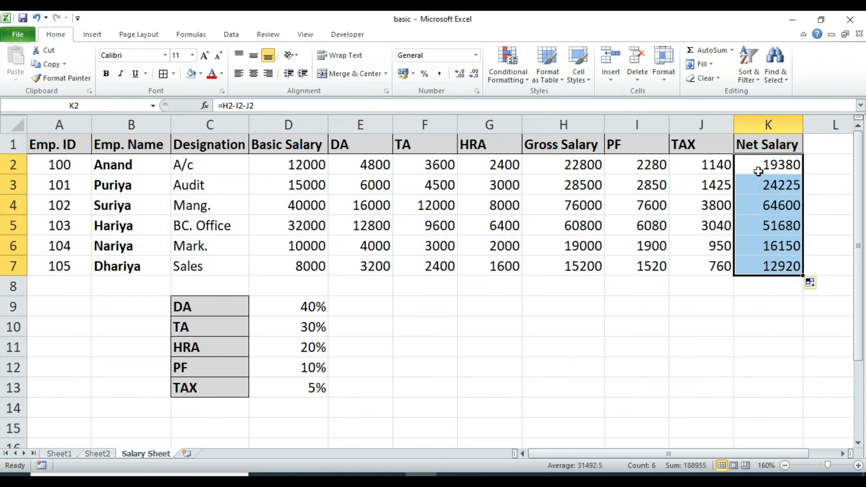
left_click(147, 223)
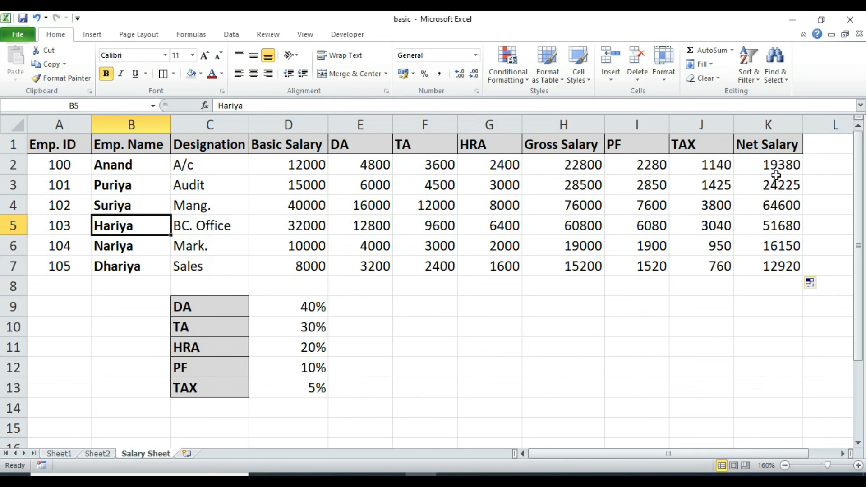
left_click_drag(300, 169, 311, 266)
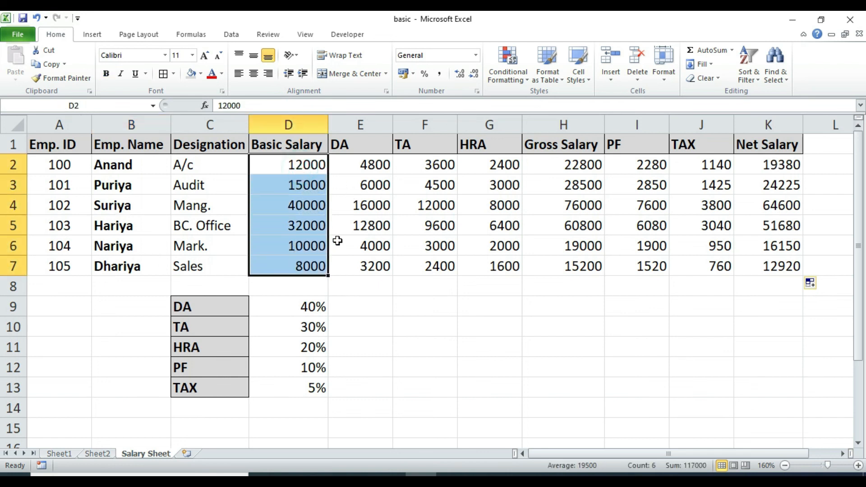
left_click_drag(356, 202, 580, 205)
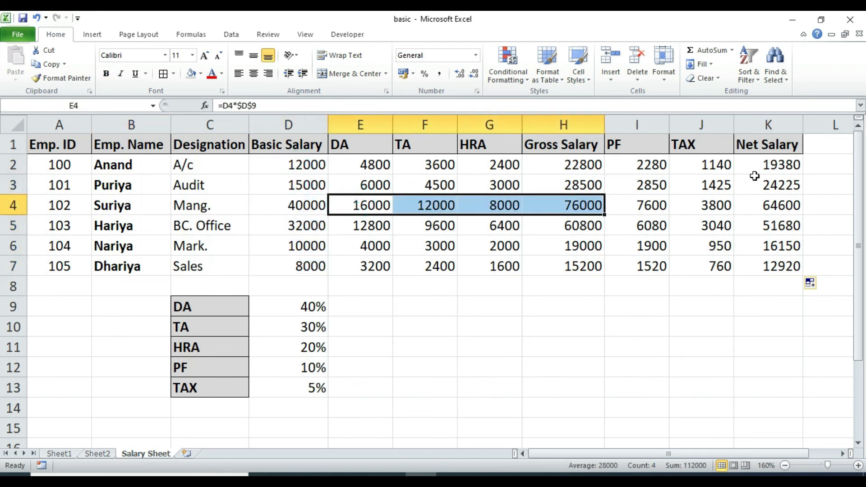
left_click_drag(761, 163, 770, 267)
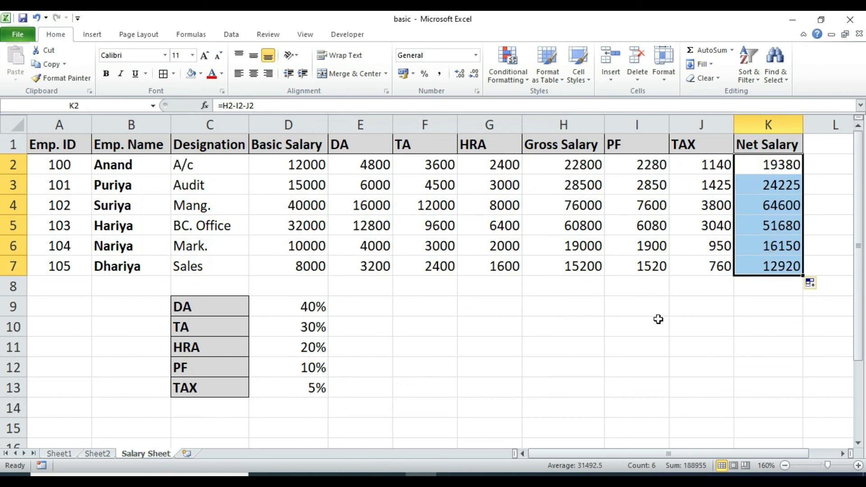
left_click(489, 332)
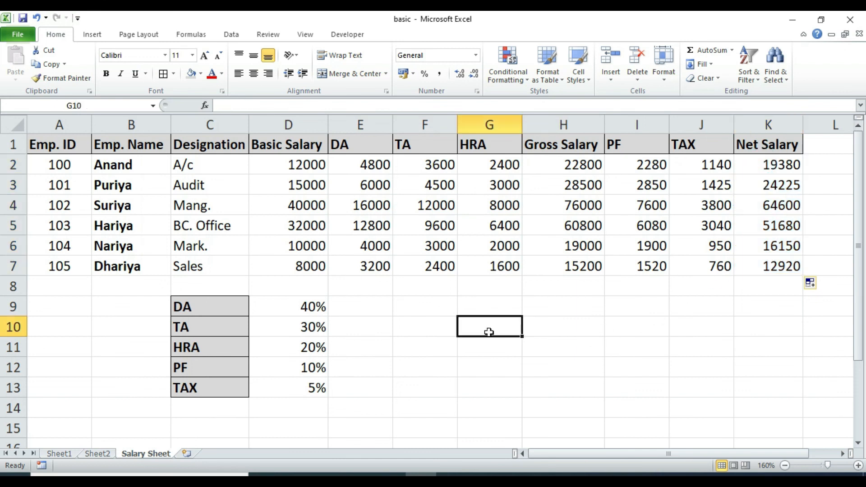